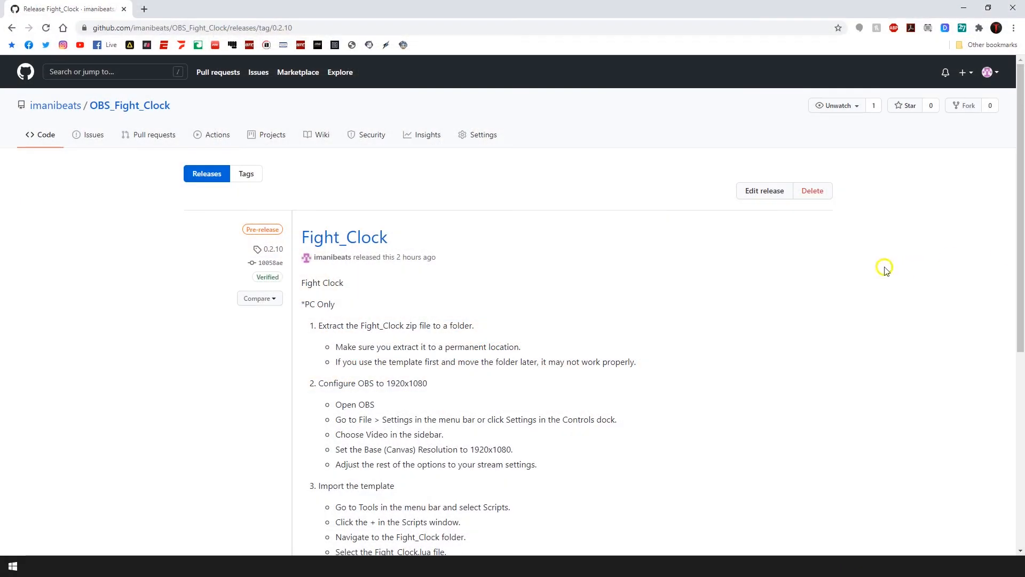
Step: Download Fight_Clock.zip from the release assets and locate the extracted Fight_Clock folder on the desktop
scroll(769, 290, "down", 6)
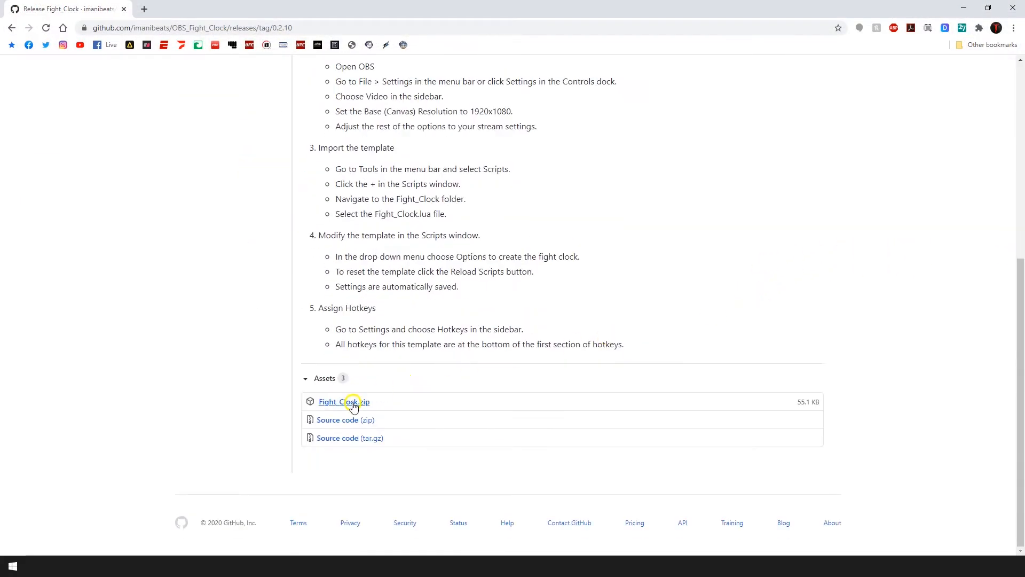
left_click(353, 406)
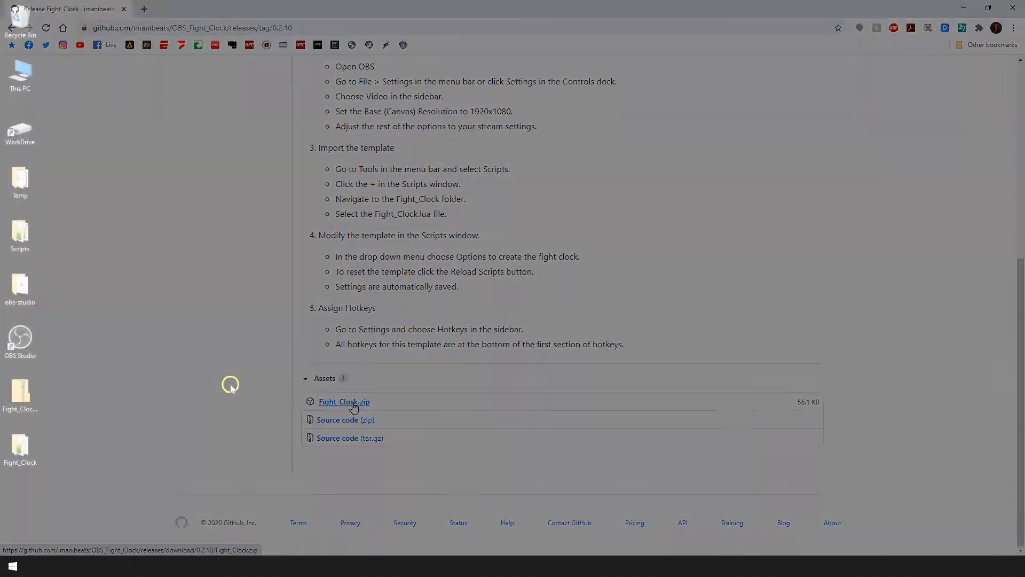
left_click(43, 398)
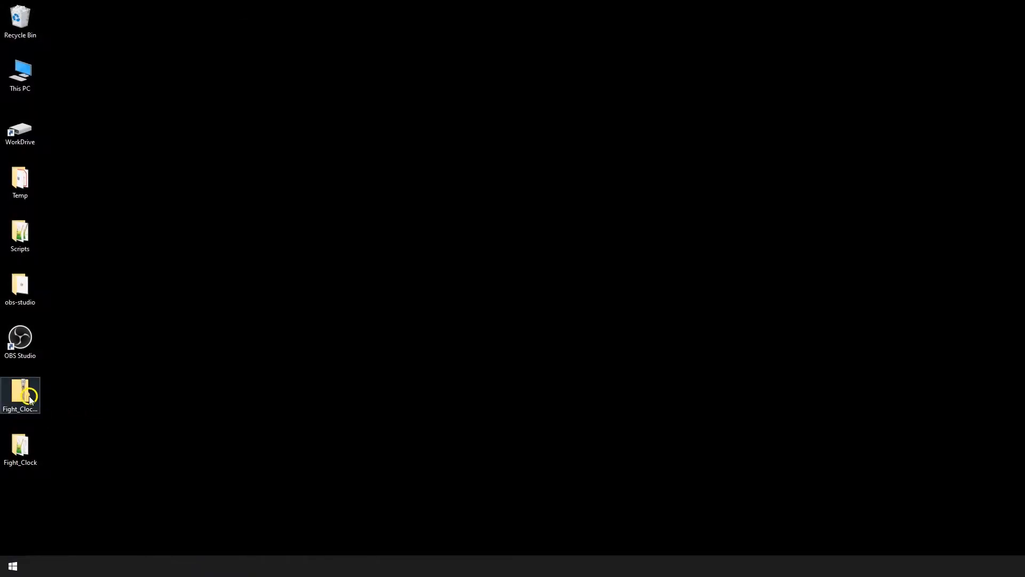
left_click(39, 432)
left_click(31, 455)
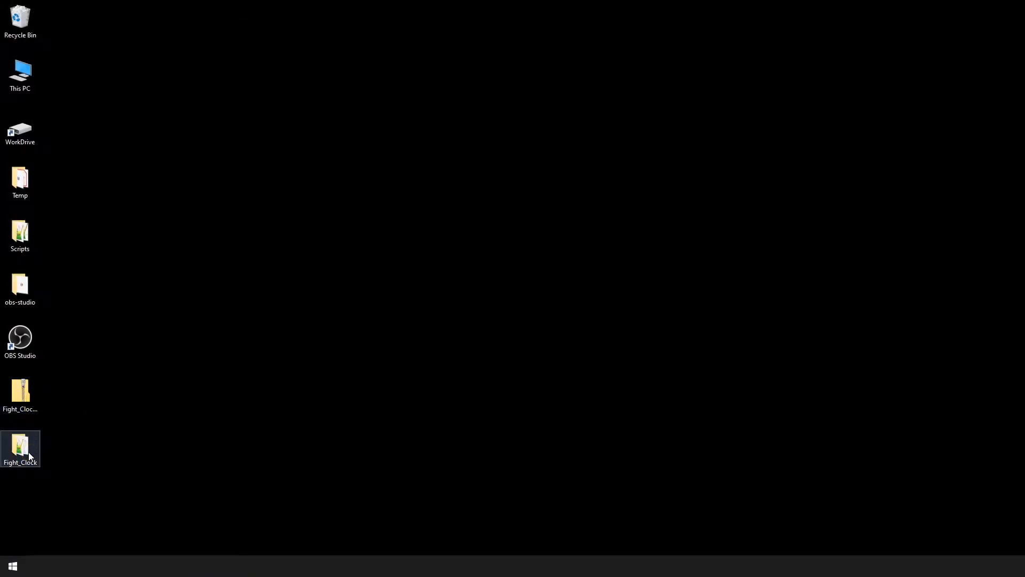
left_click(75, 434)
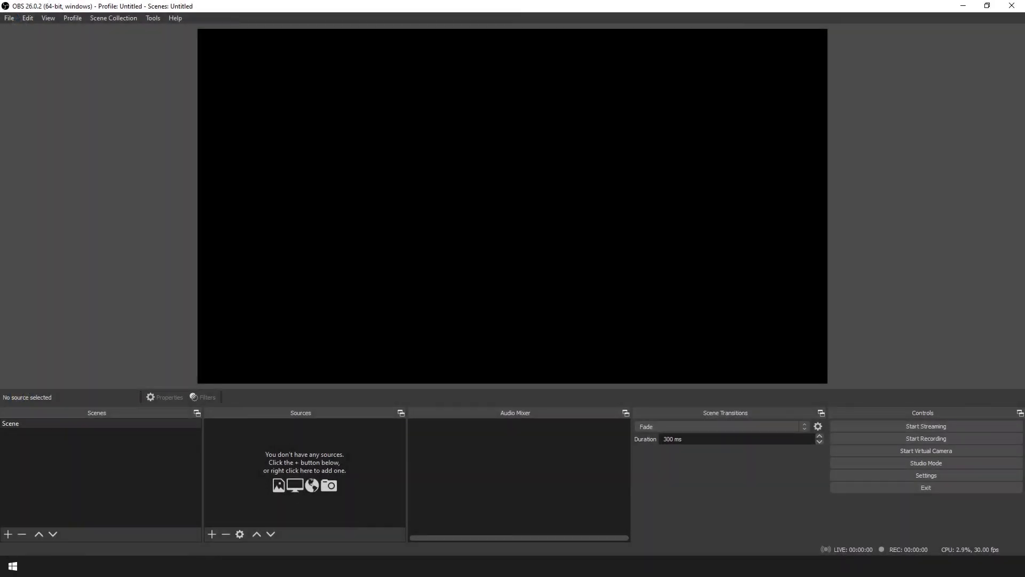
Step: Set the Base (Canvas) Resolution to 1920x1080 in the OBS video settings
left_click(546, 258)
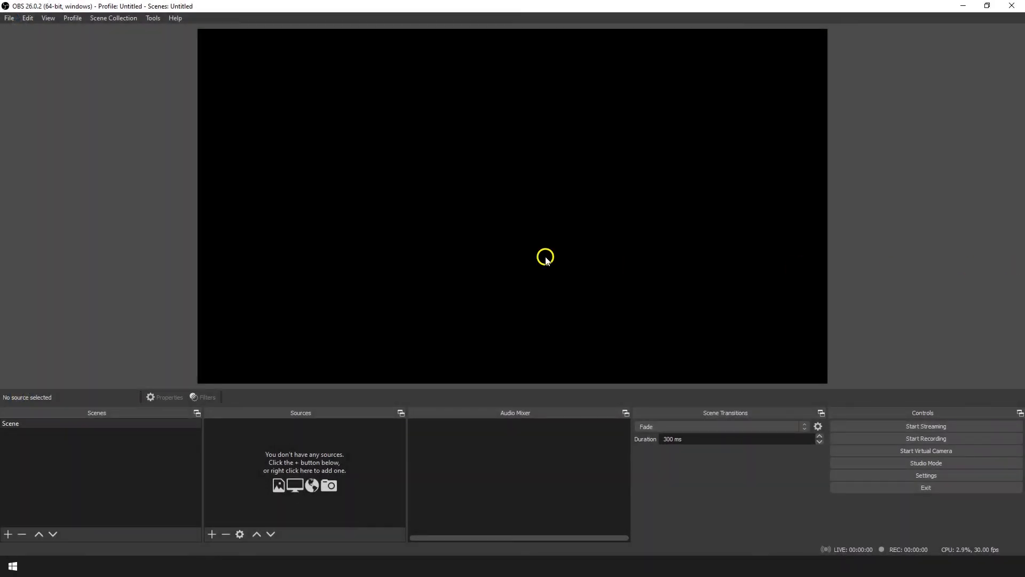
left_click(9, 20)
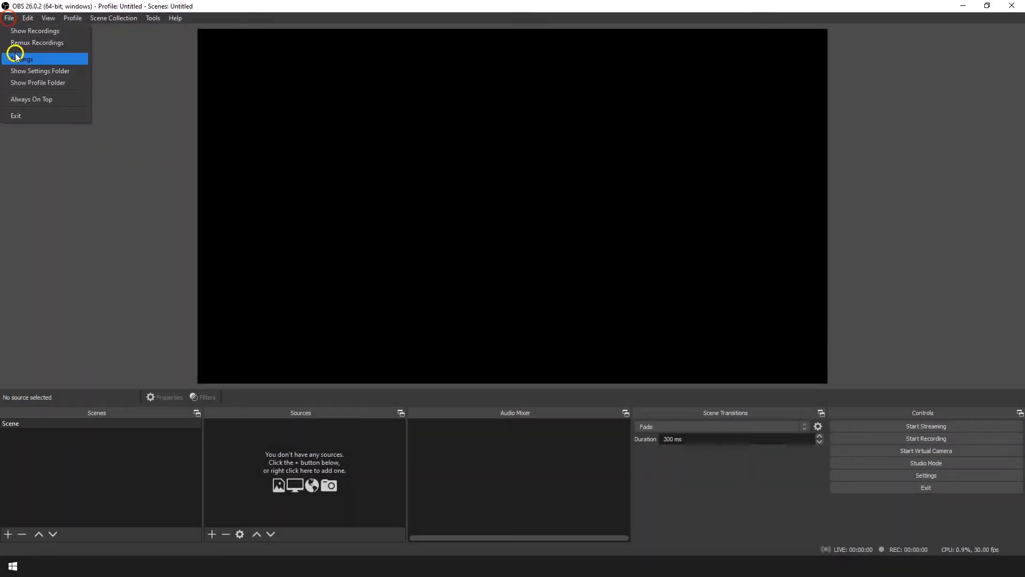
left_click(927, 366)
left_click(926, 475)
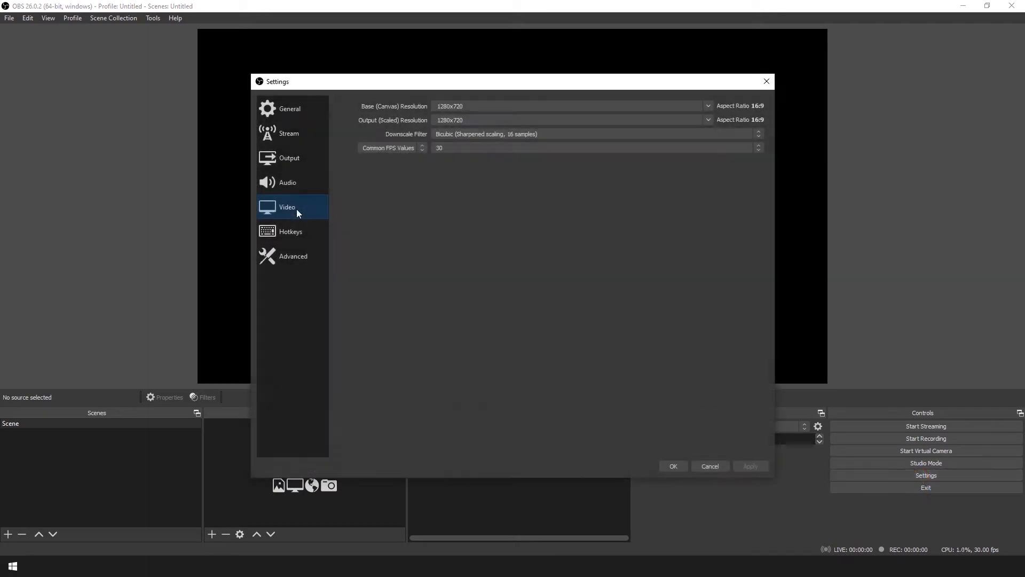
left_click(396, 261)
left_click(708, 107)
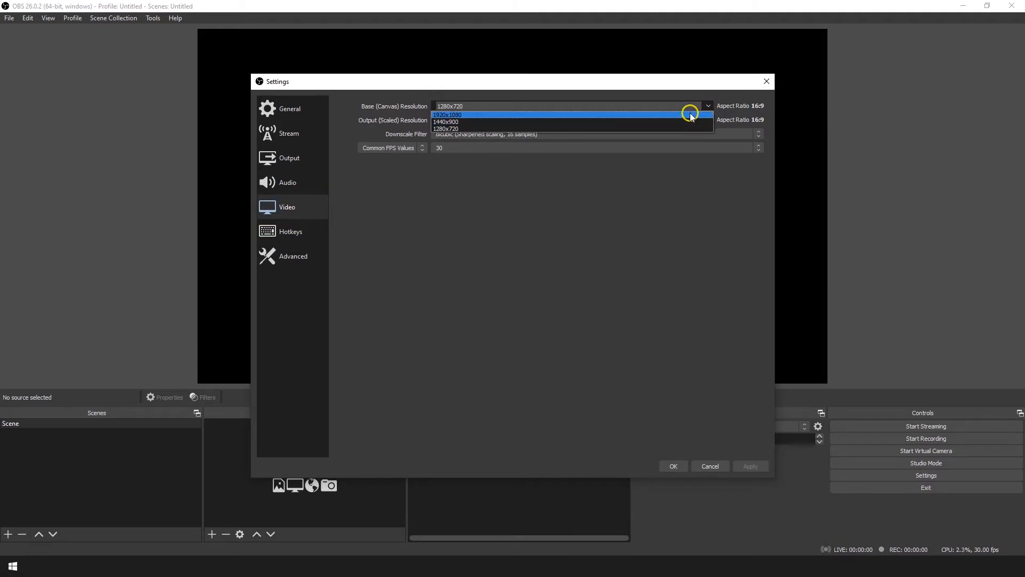
left_click(699, 115)
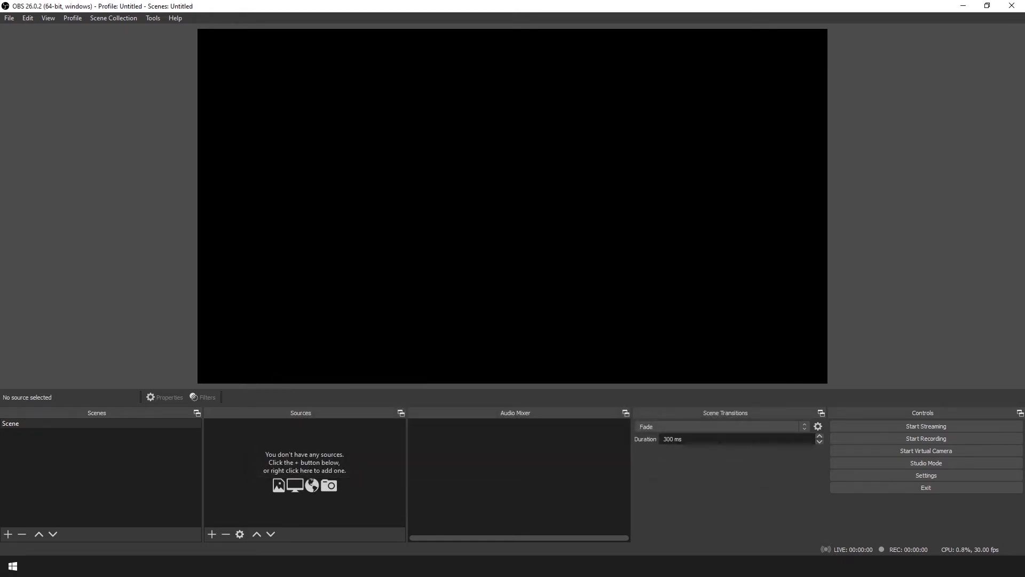
Step: Load the Fight_Clock.lua script from the desktop's Fight_Clock folder into OBS
left_click(155, 20)
left_click(161, 95)
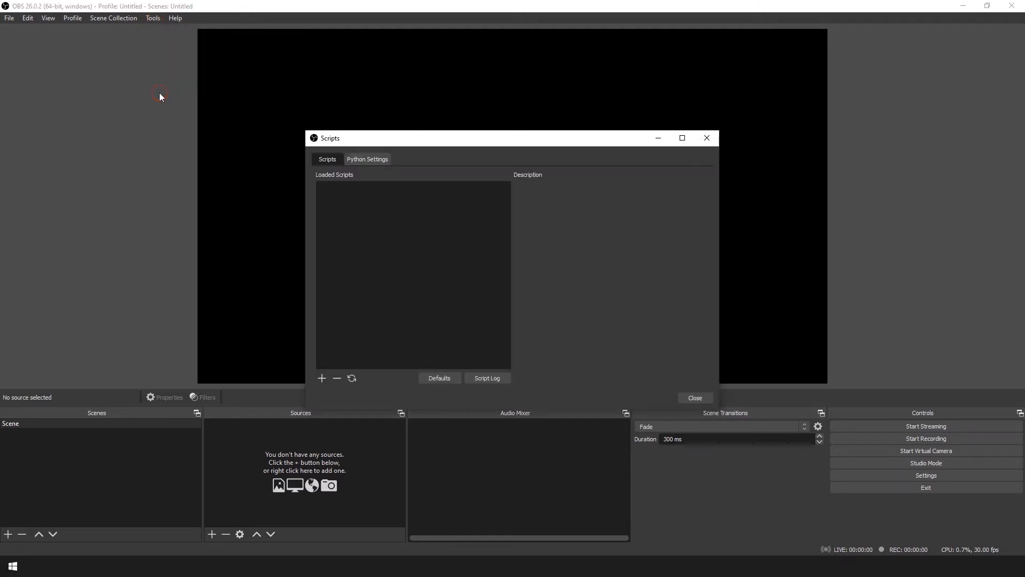
left_click(322, 379)
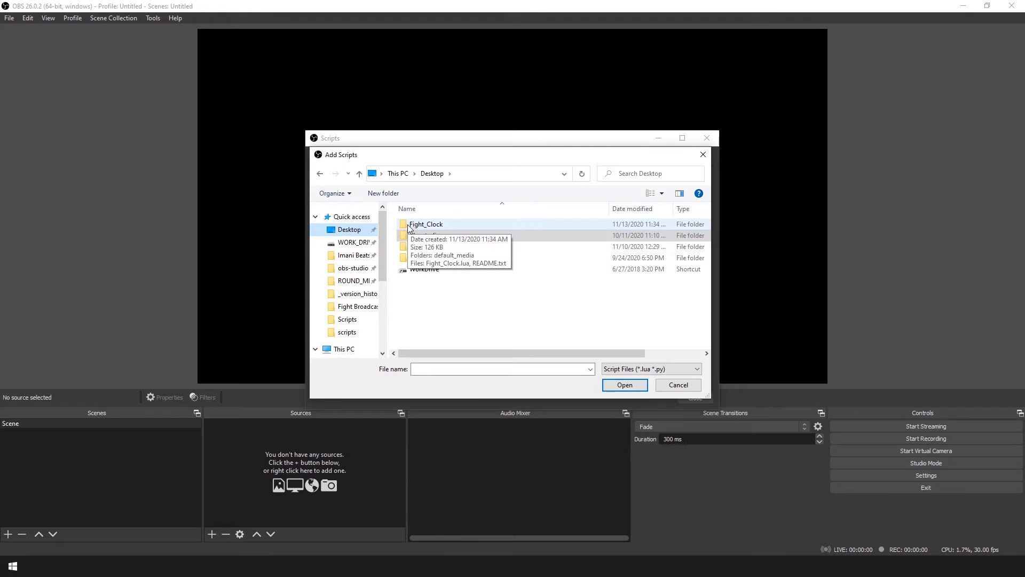
double_click(409, 225)
left_click(420, 238)
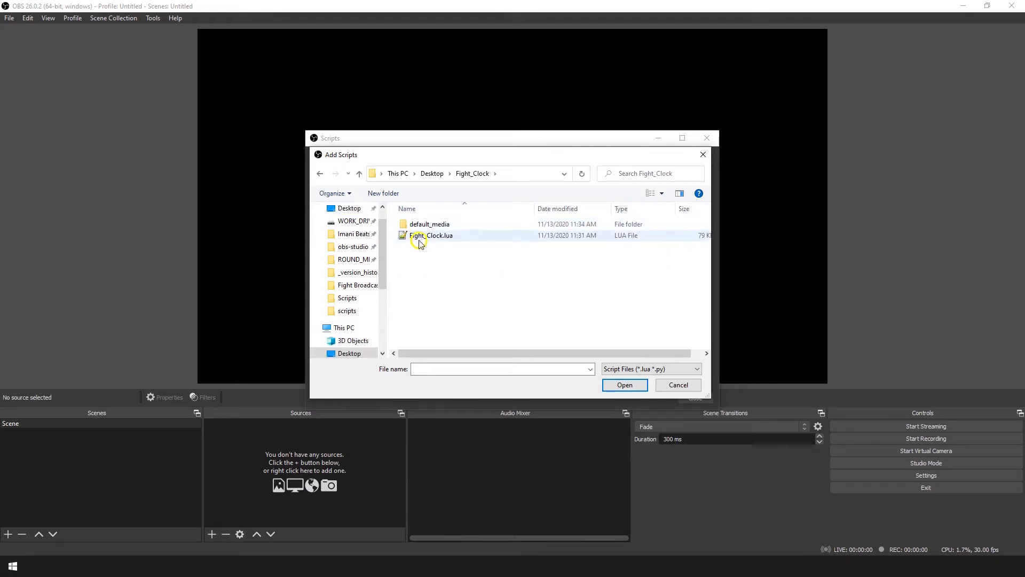
double_click(423, 236)
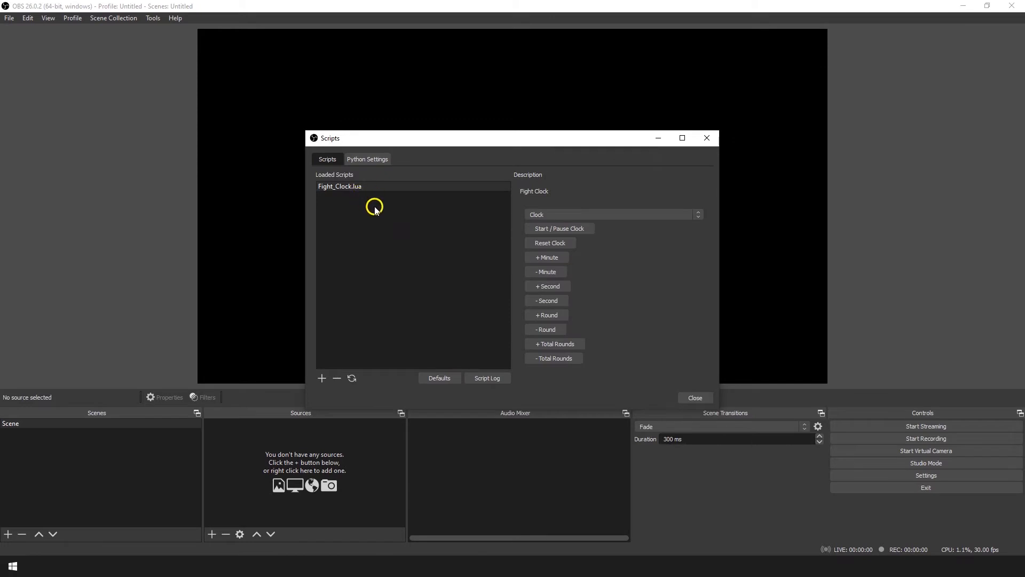
Step: Look over the Fight Clock script's Clock controls and its Fighters controls
left_click(556, 229)
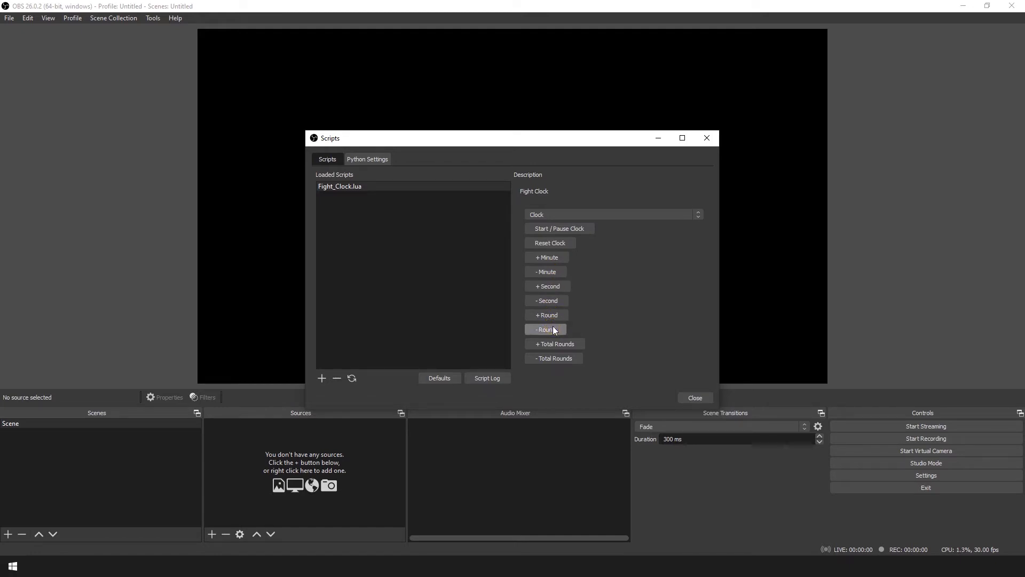
left_click(699, 216)
left_click(656, 228)
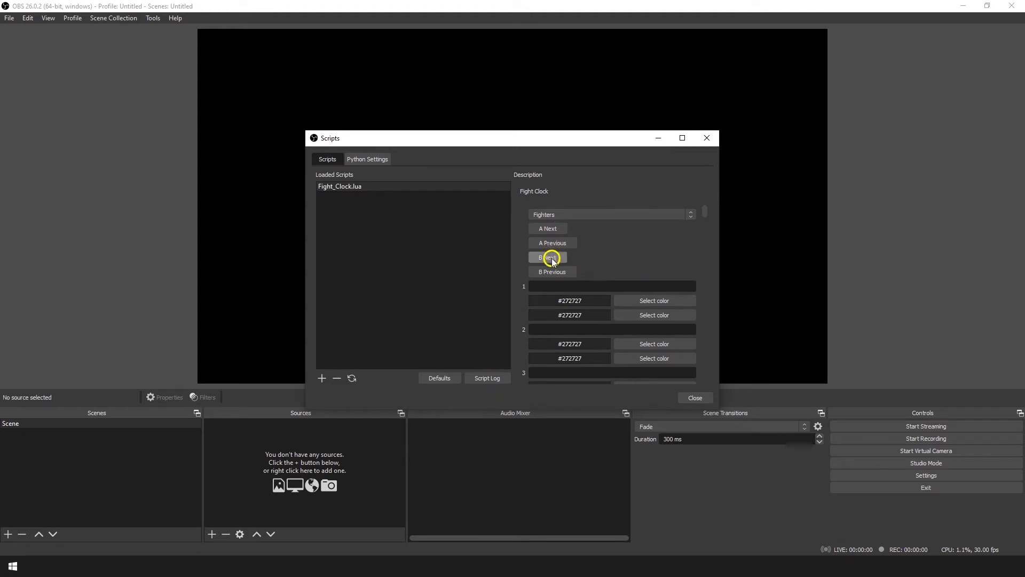
Step: Show the script's Options and create the fight clock scene with its sources
left_click(691, 219)
left_click(662, 235)
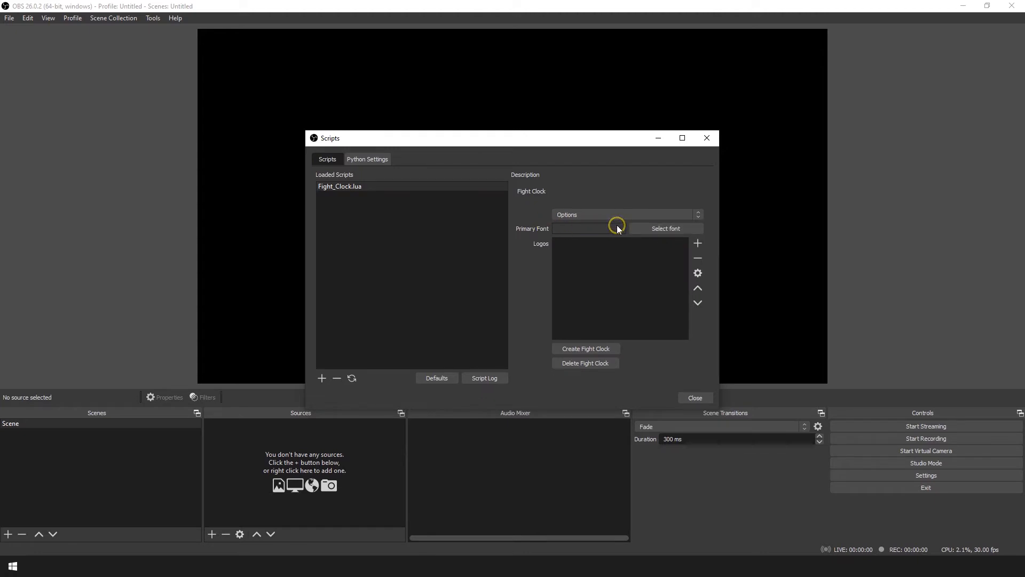
left_click(578, 259)
left_click(592, 349)
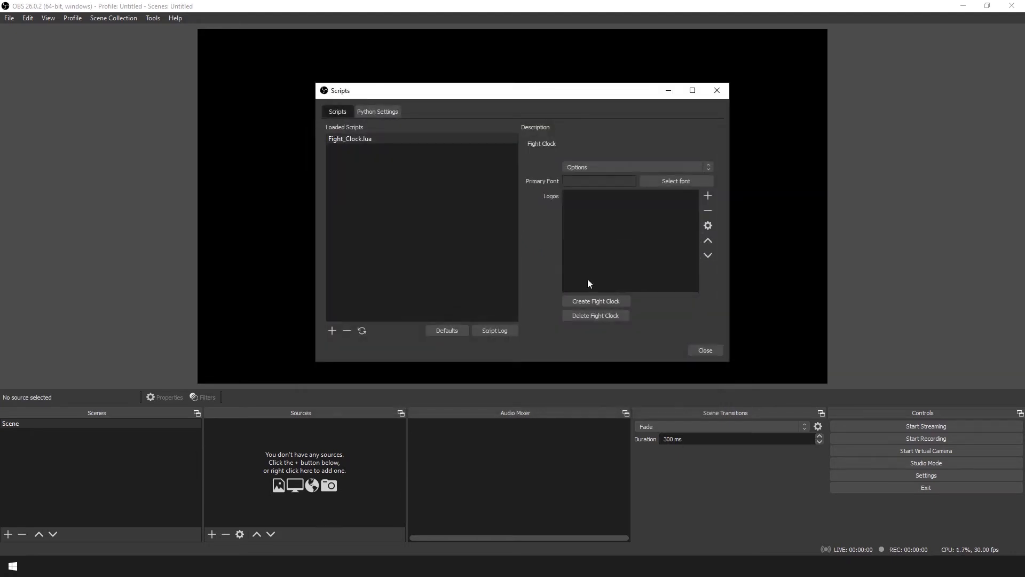
left_click(591, 297)
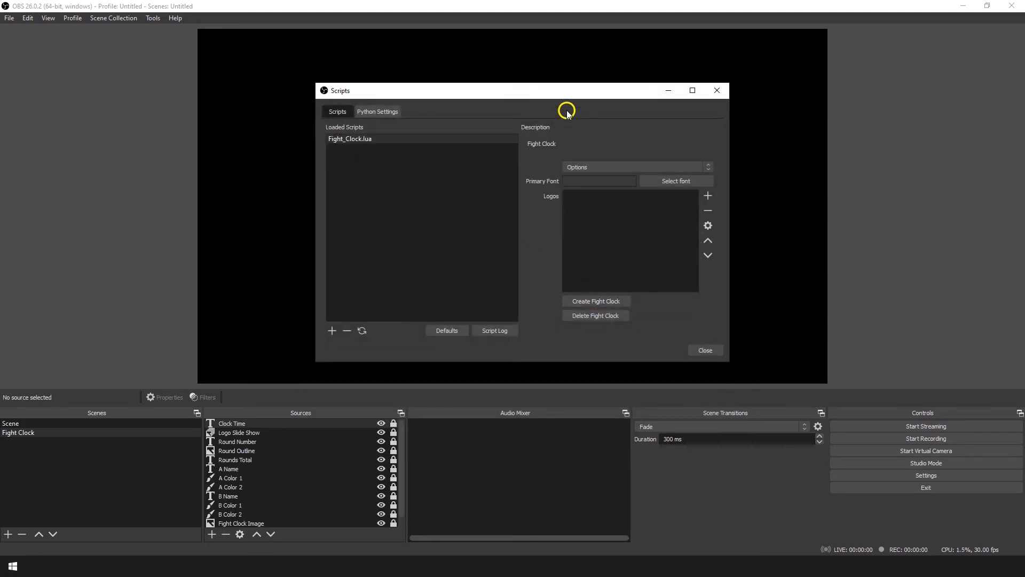
left_click_drag(551, 90, 564, 100)
key("Escape")
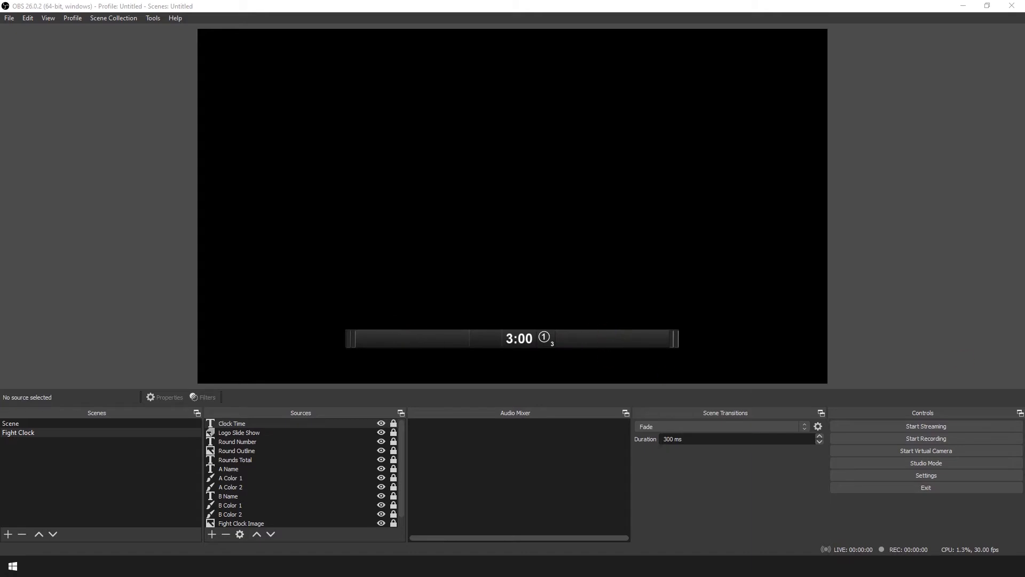
Step: Add Fight Pass.png and Xbox.png from the Fight Broadcast Template's demo_media folder to the script's Logos
left_click_drag(911, 149, 645, 55)
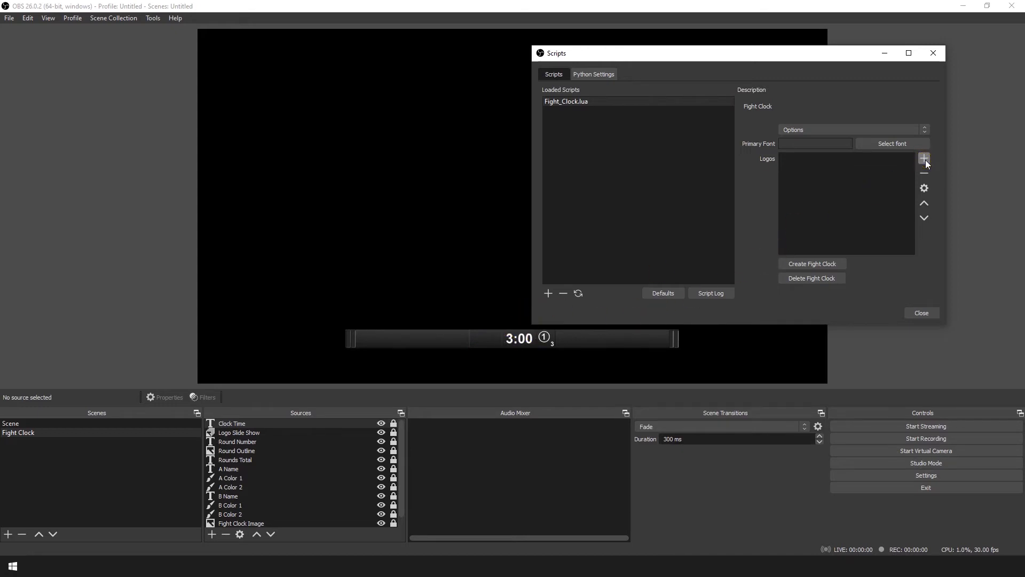
left_click(949, 169)
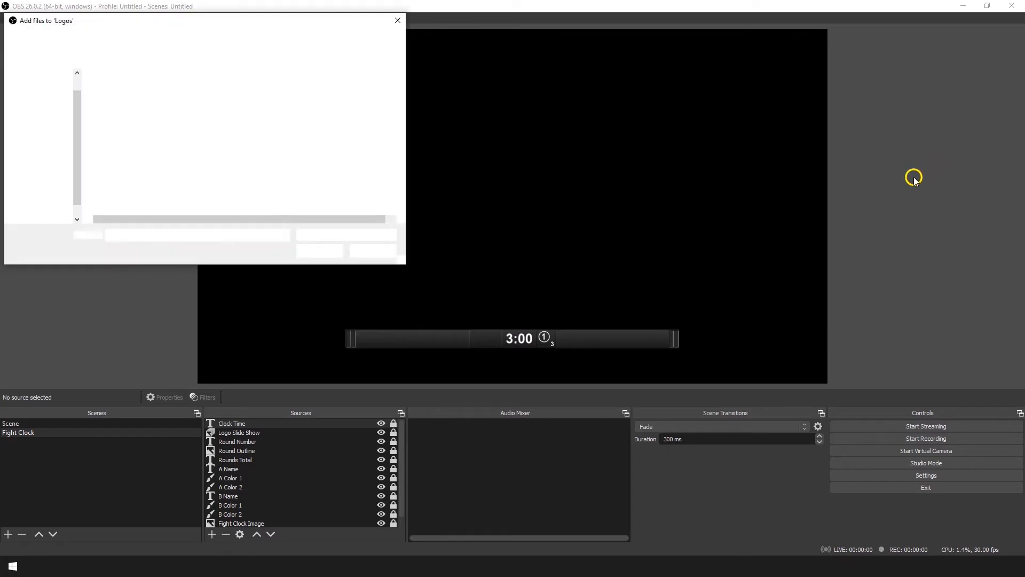
left_click(52, 150)
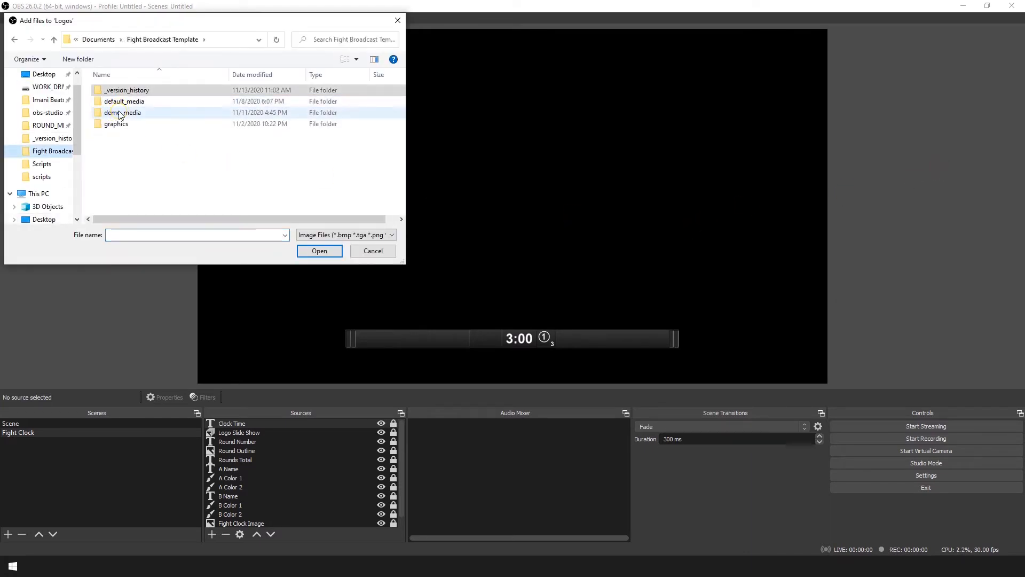
double_click(120, 114)
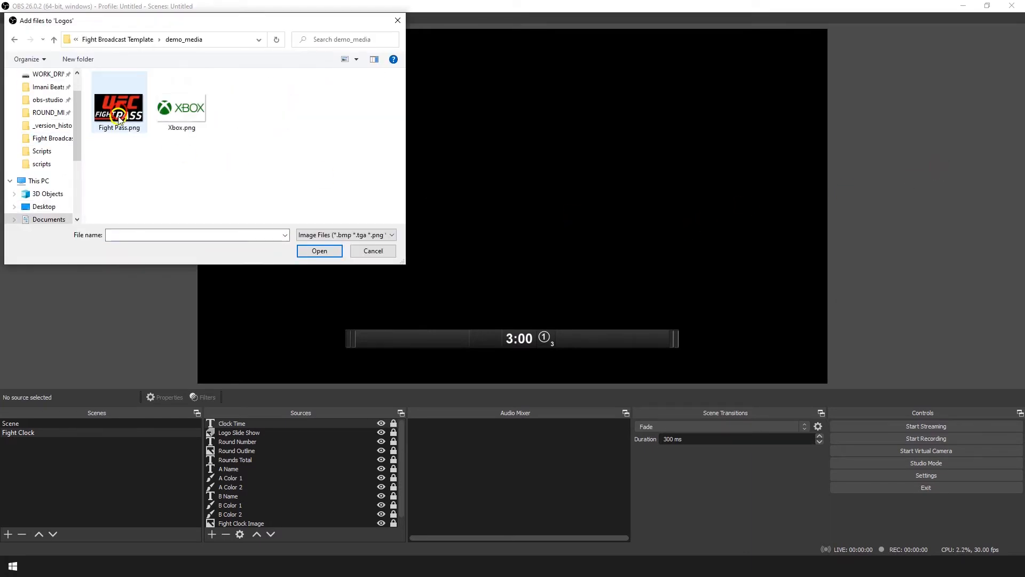
left_click(204, 163)
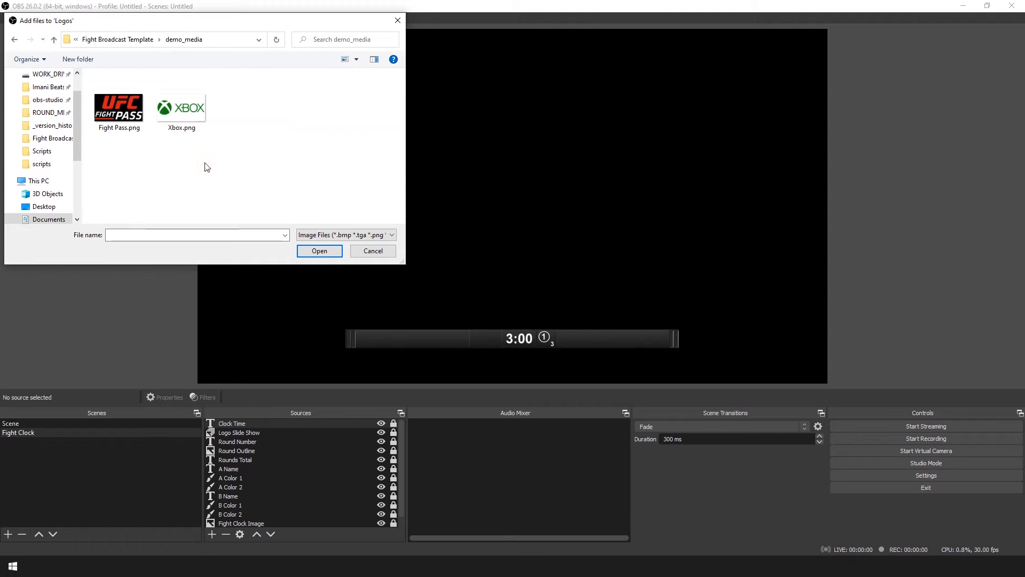
left_click_drag(204, 164, 92, 71)
left_click(315, 255)
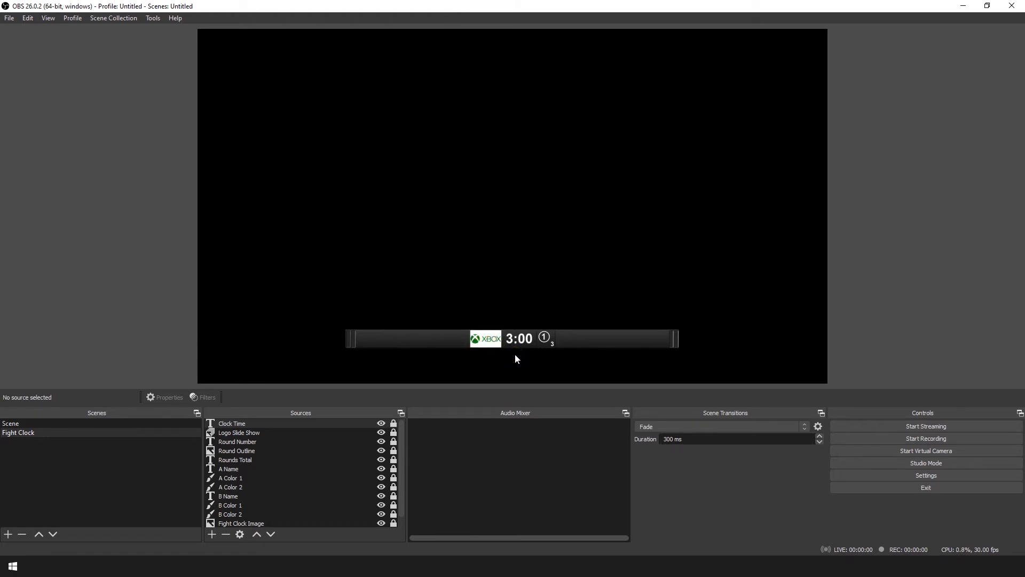
Step: Place the Scripts window clear of the clock graphic and show the script's Fighters settings
left_click_drag(1024, 64, 772, 55)
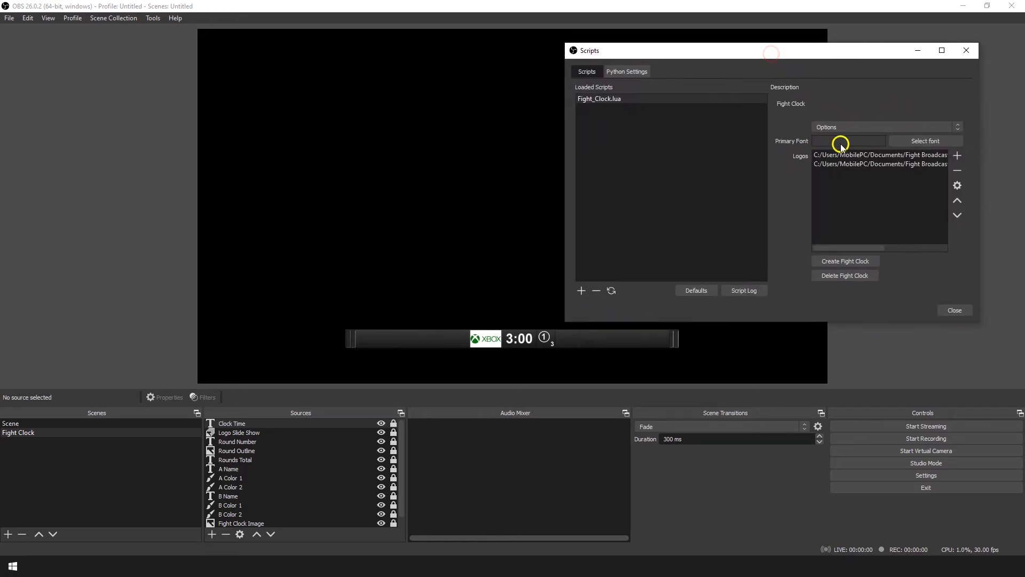
left_click(958, 128)
left_click(929, 143)
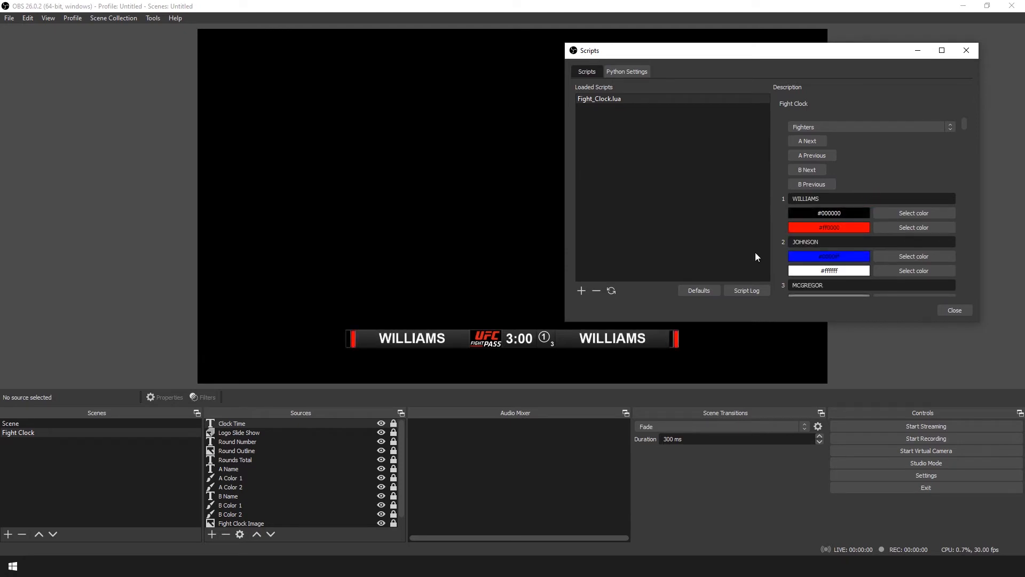
Step: Cycle fighter A forward and backward through the fighter list, ending on MCGREGOR
left_click(807, 142)
left_click(806, 142)
left_click(807, 143)
left_click(807, 142)
left_click(807, 142)
left_click(806, 142)
left_click(810, 155)
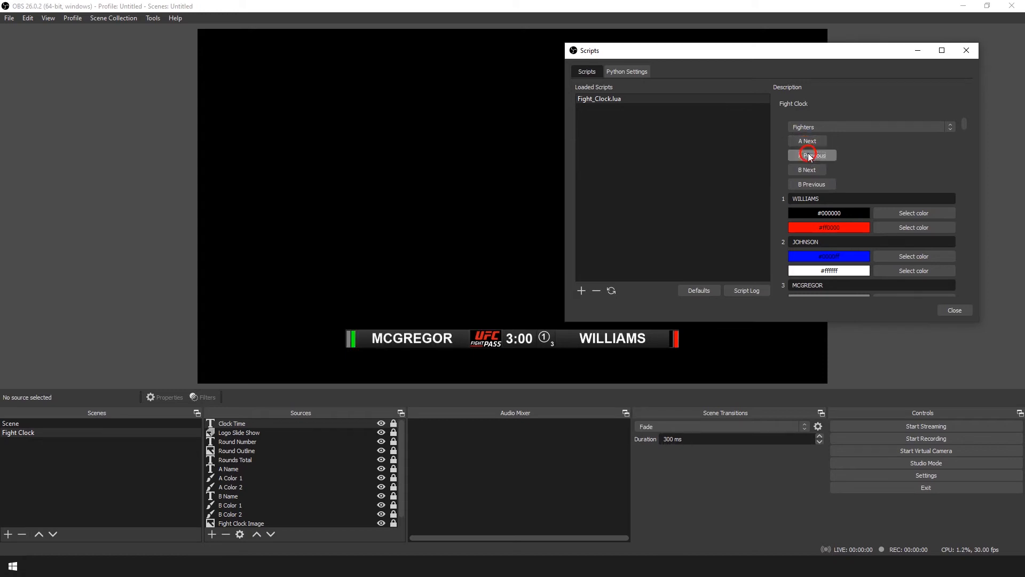
left_click(810, 156)
left_click(810, 156)
left_click(809, 156)
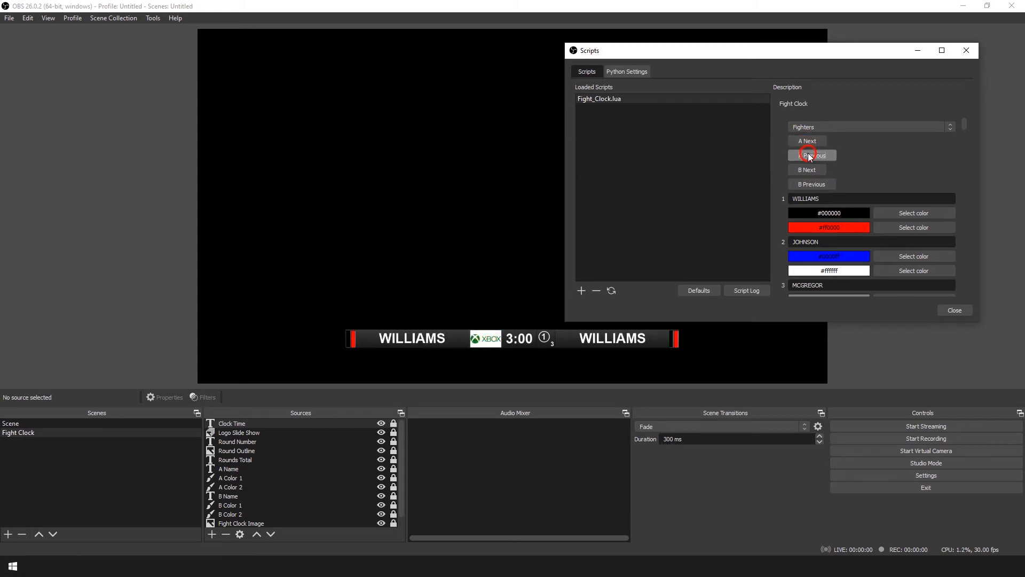
left_click(807, 141)
left_click(807, 141)
Step: Cycle fighter B through the fighter list, ending on NERMAGOMEDOV
left_click(812, 169)
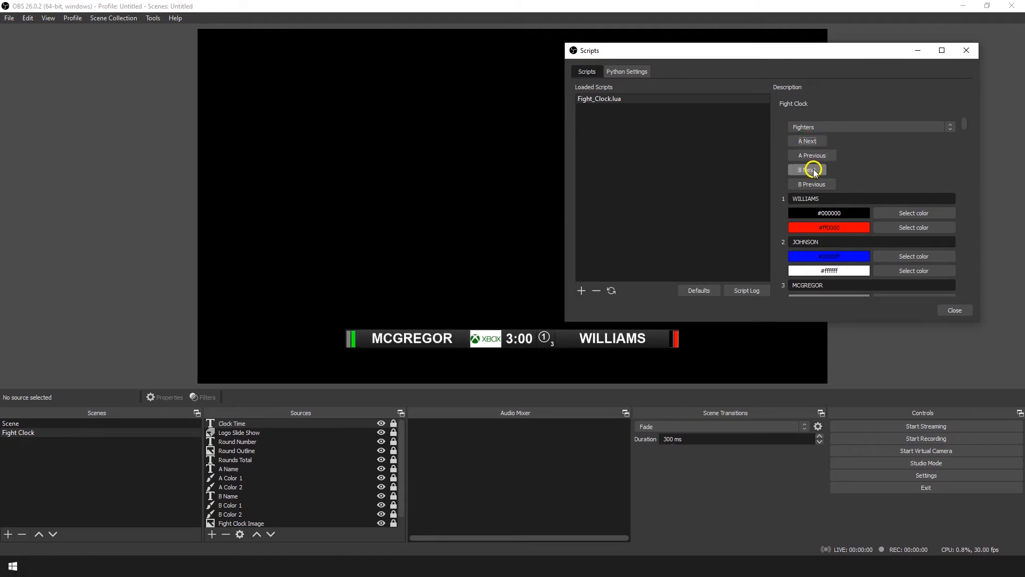
left_click(812, 170)
left_click(812, 170)
left_click(812, 170)
left_click(812, 170)
left_click(812, 170)
left_click(809, 170)
left_click(808, 170)
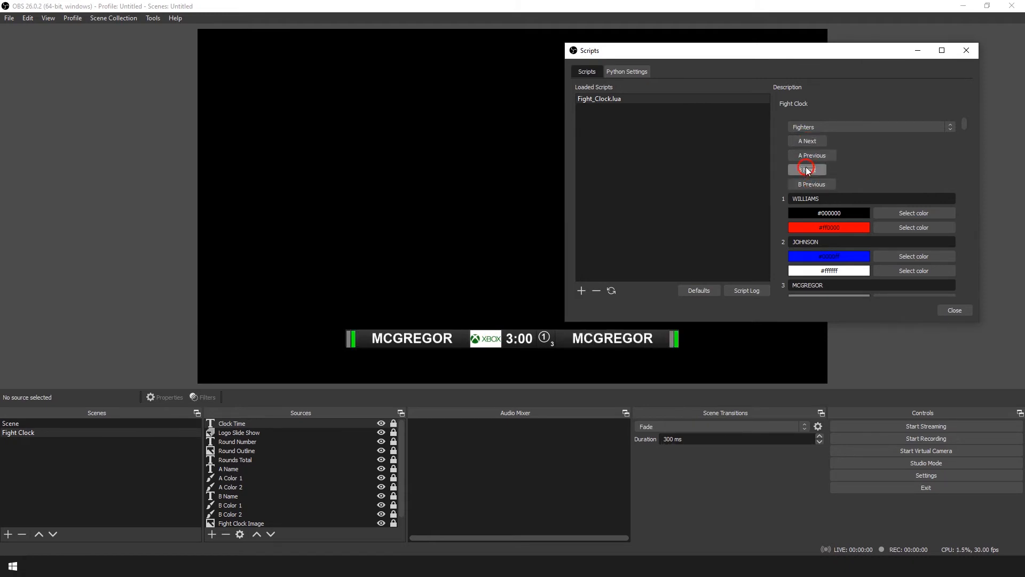
left_click(807, 169)
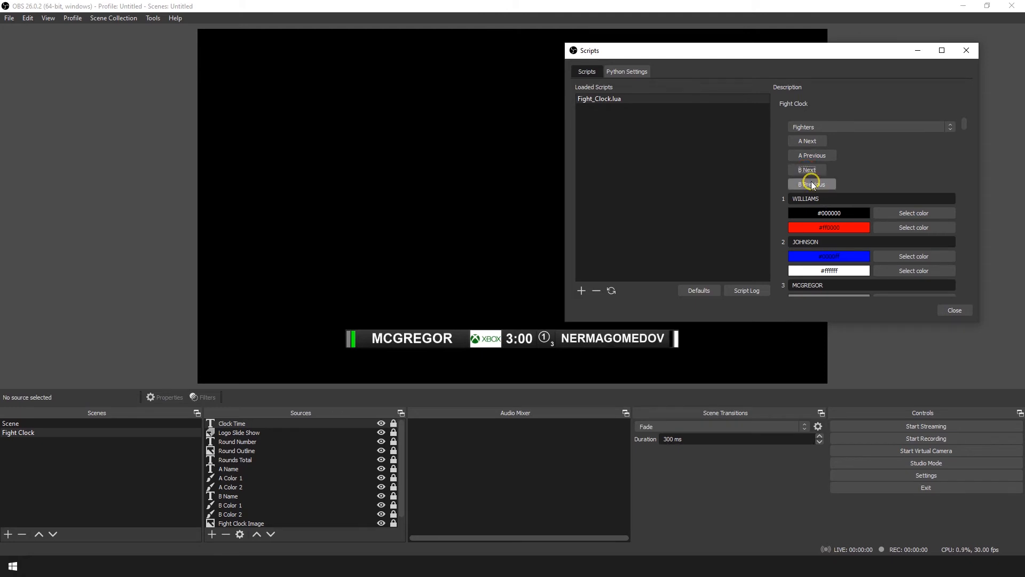
left_click(590, 331)
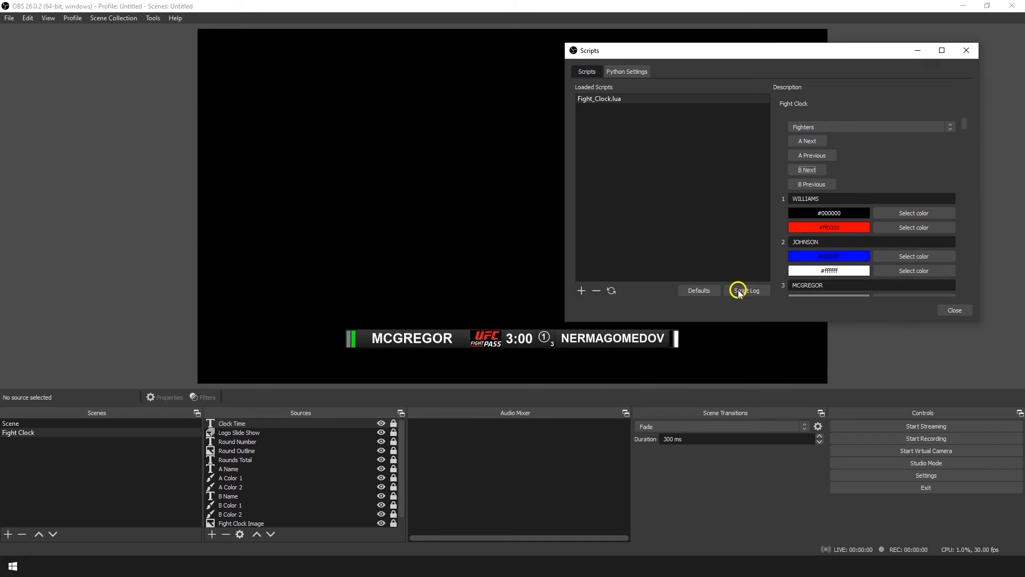
Step: In the script's Clock settings, test starting and resetting the fight clock, and raise its length to 4:00
left_click(948, 126)
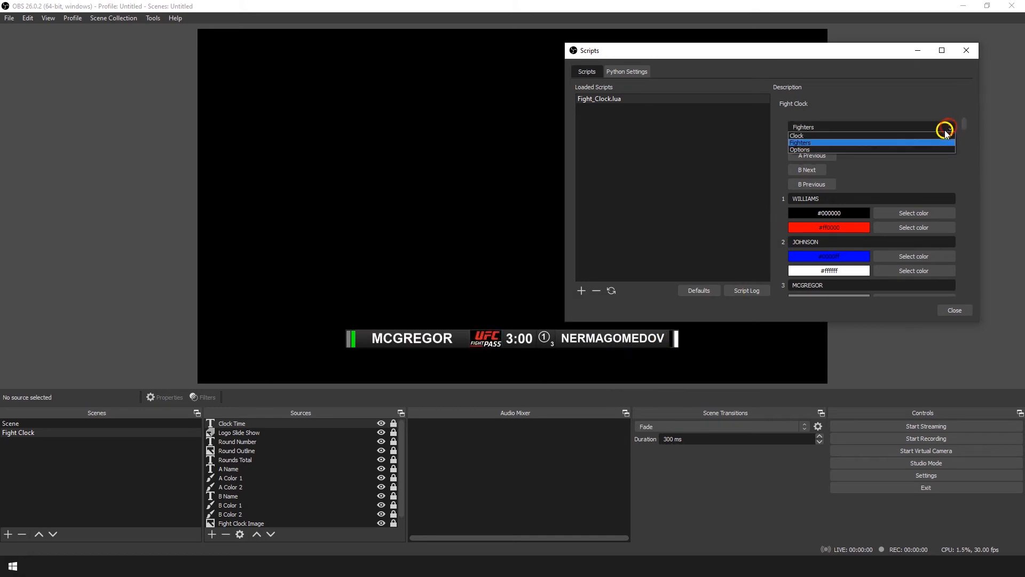
left_click(926, 137)
left_click(817, 140)
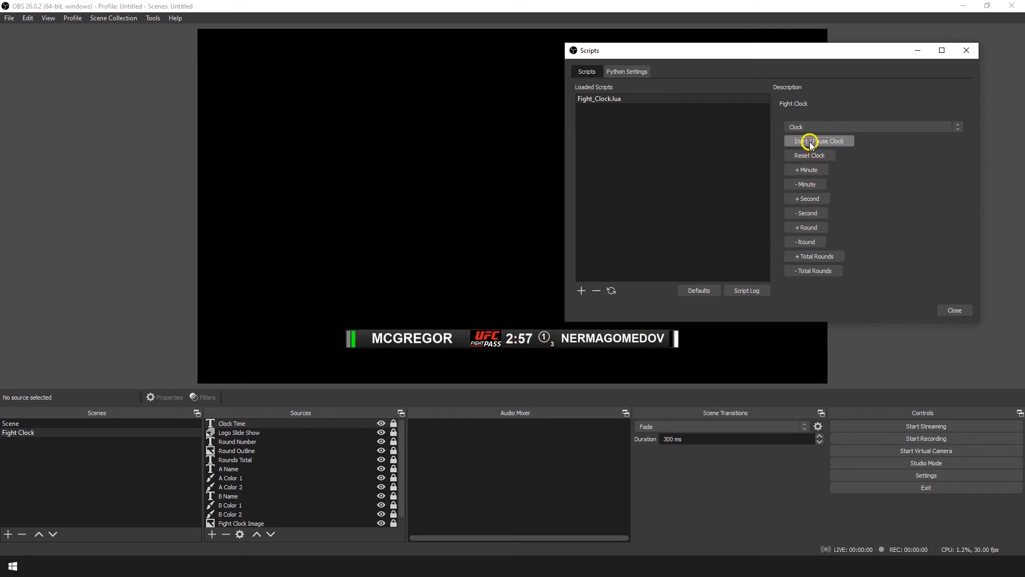
left_click(806, 156)
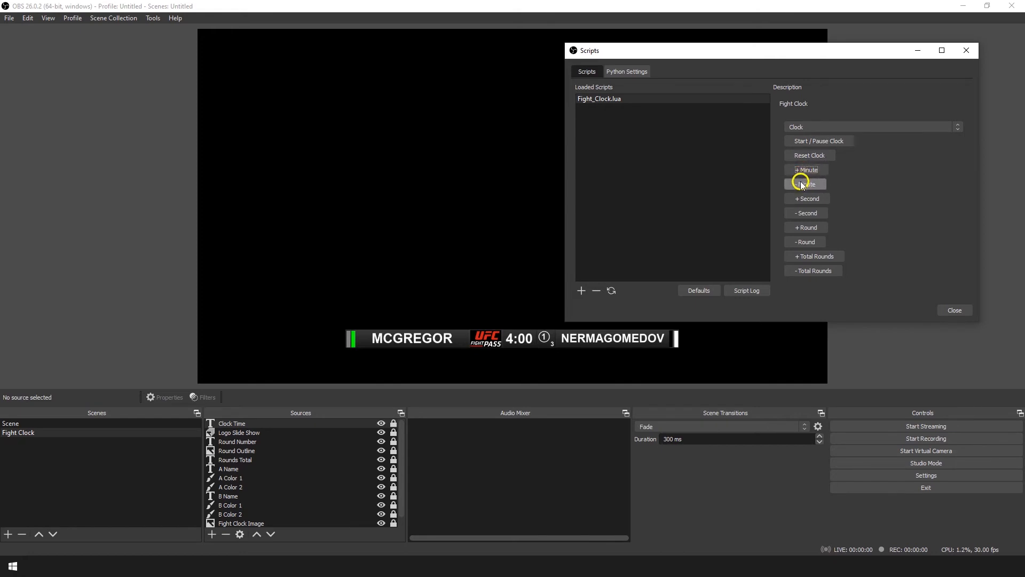
left_click(808, 144)
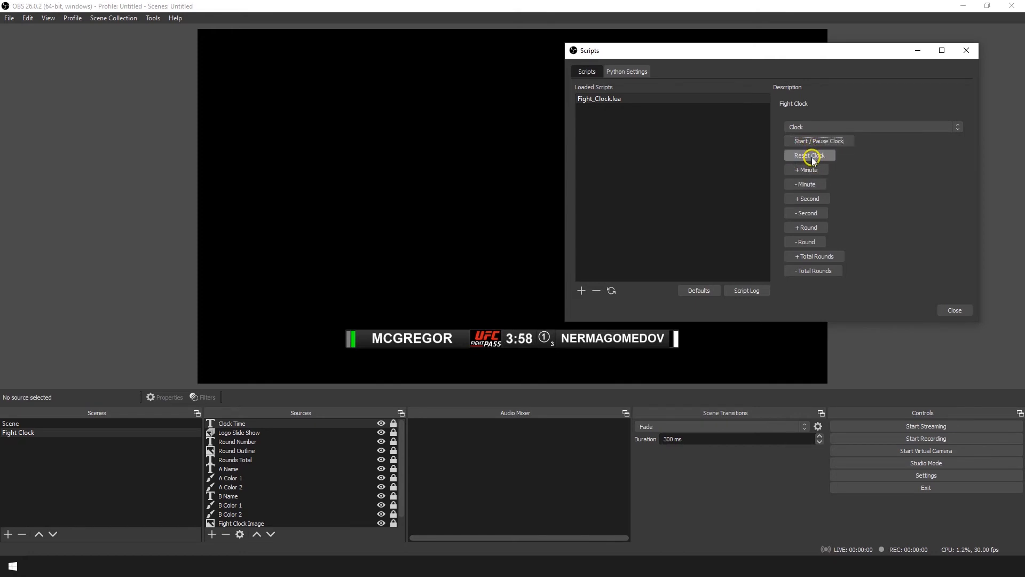
left_click(809, 156)
Step: Adjust the fight clock by minutes and seconds up to 4:04, test starting it, and reset it to 4:00
left_click(802, 184)
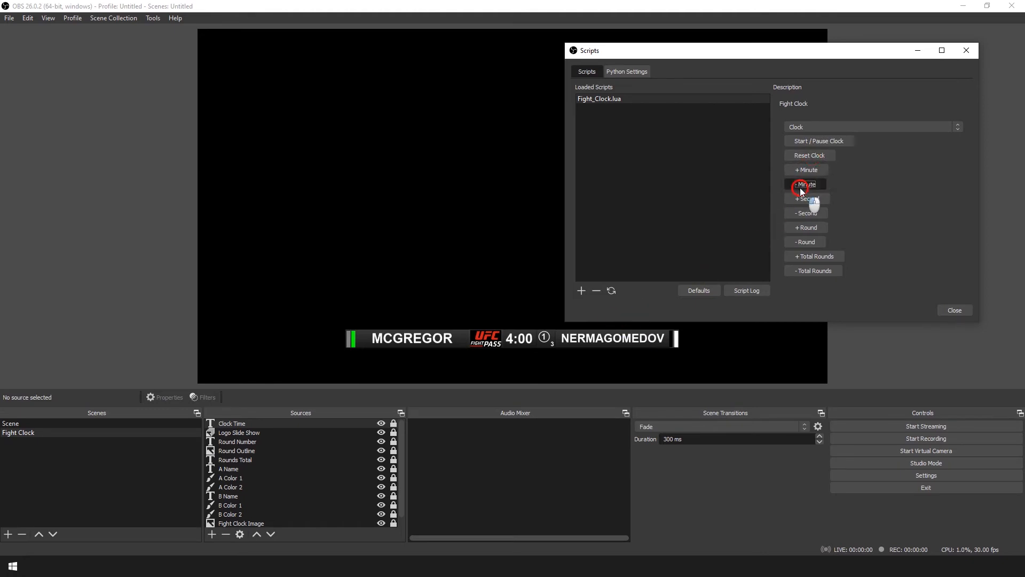
left_click(805, 169)
left_click(807, 201)
double_click(807, 202)
double_click(806, 201)
double_click(809, 213)
left_click(807, 199)
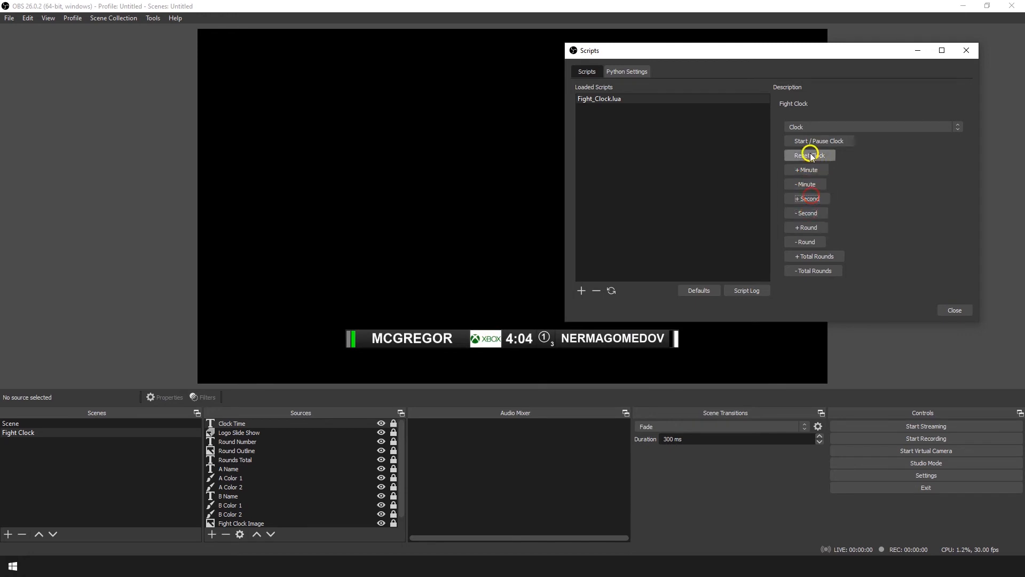
left_click(808, 142)
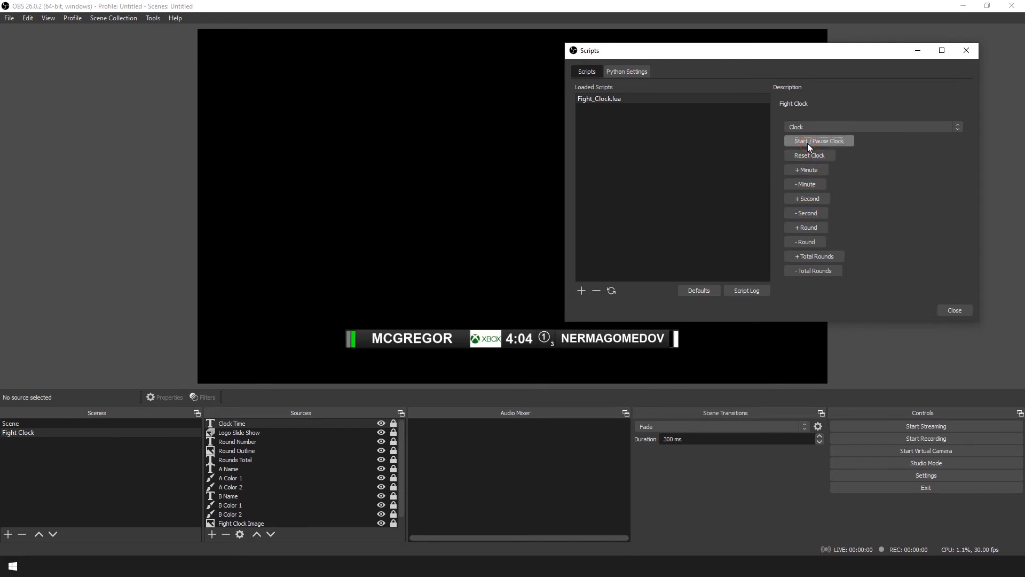
left_click(810, 156)
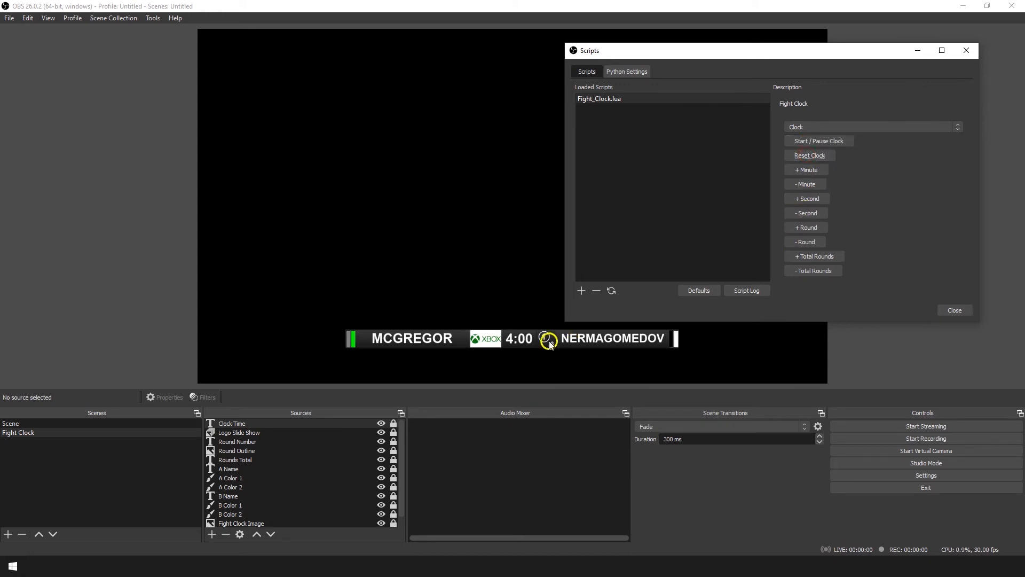
Step: Advance the current round number and raise the total rounds to 5
left_click(808, 228)
left_click(808, 228)
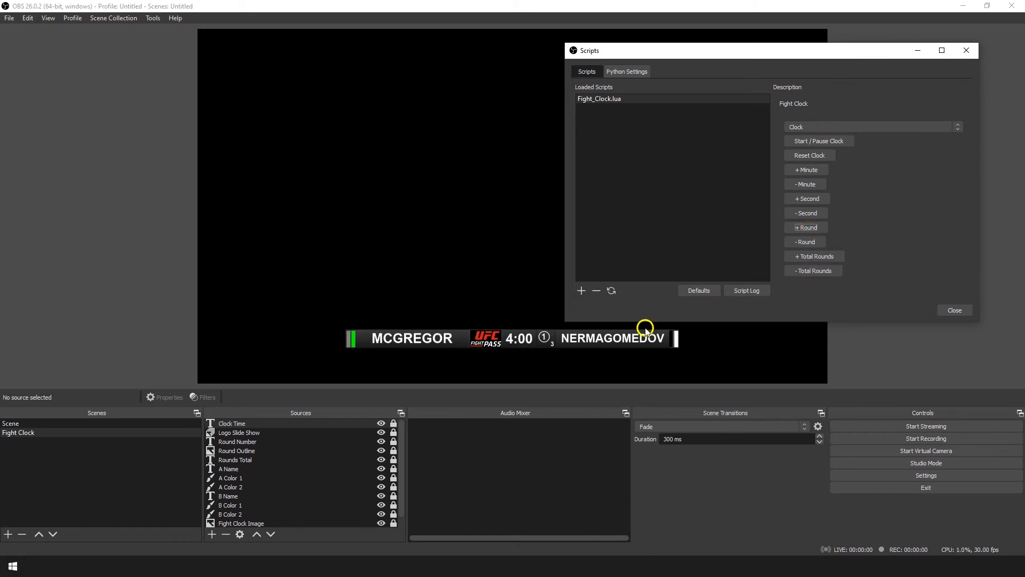
left_click(803, 260)
left_click(803, 260)
Step: Cycle the current round number through all five rounds, ending back on round 1
left_click(807, 229)
left_click(807, 230)
left_click(807, 229)
left_click(807, 230)
left_click(808, 230)
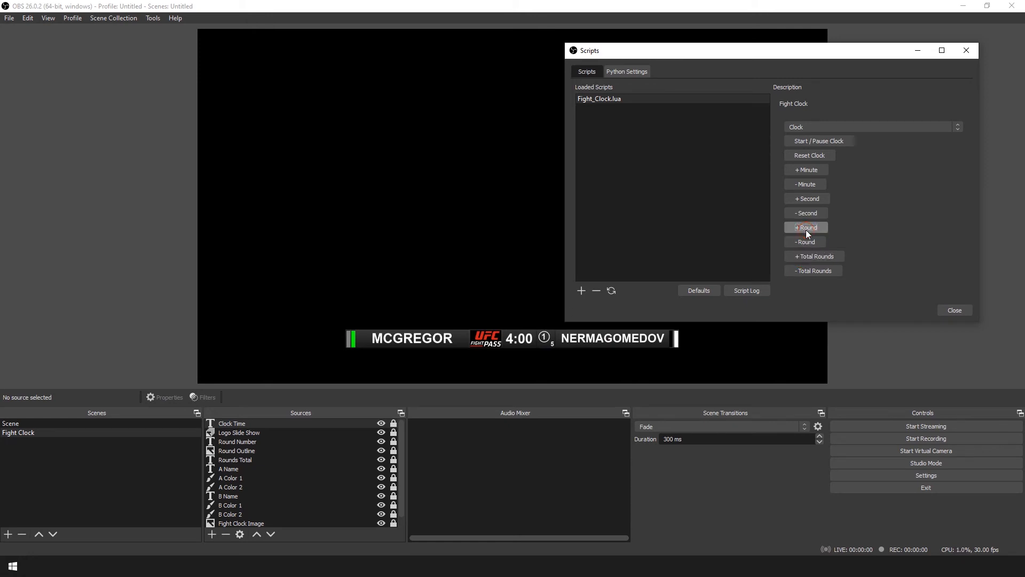
Step: Set the primary font in the script's Options to Bebas Neue Regular at a large size
left_click(957, 127)
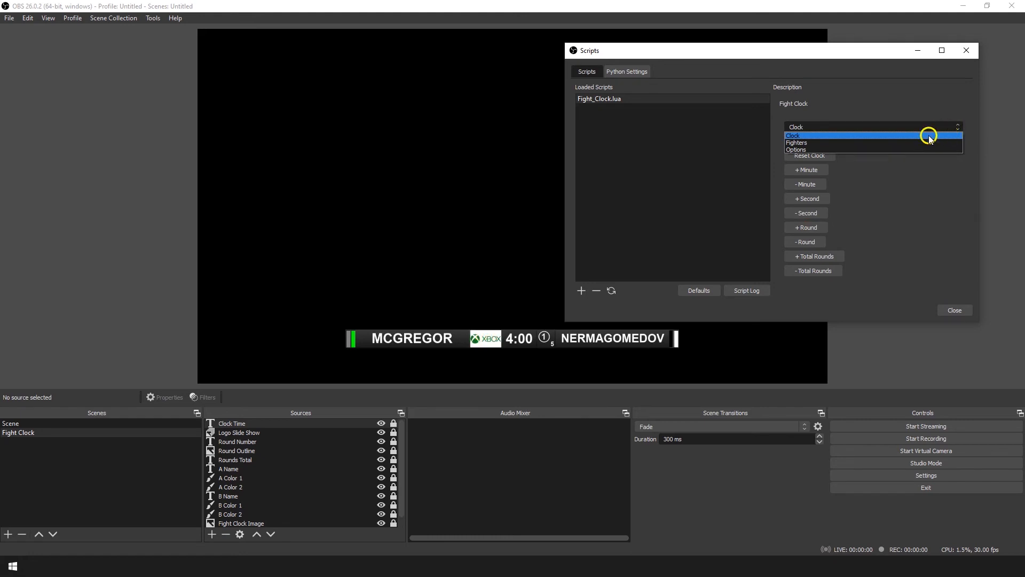
left_click(914, 149)
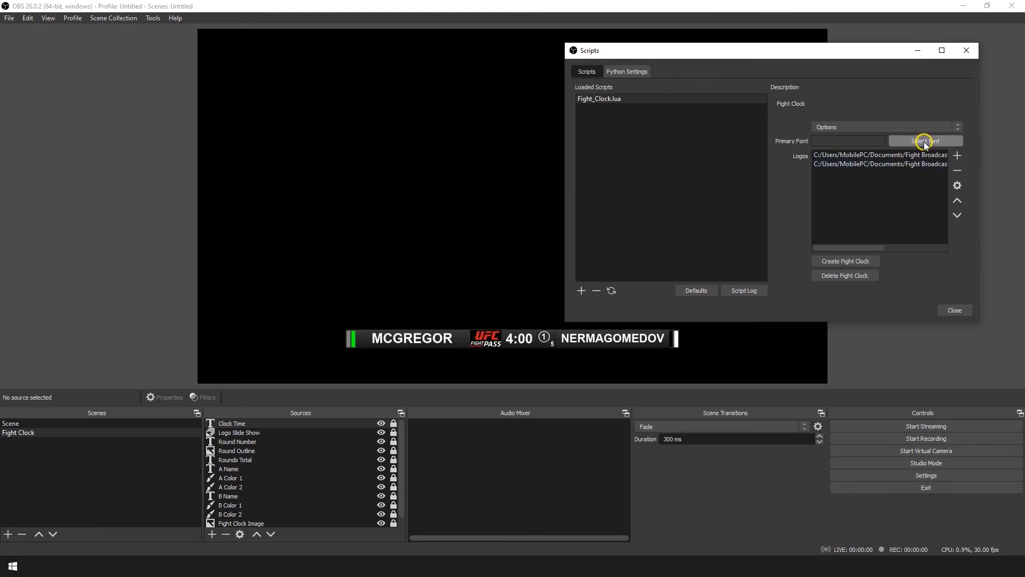
left_click(926, 142)
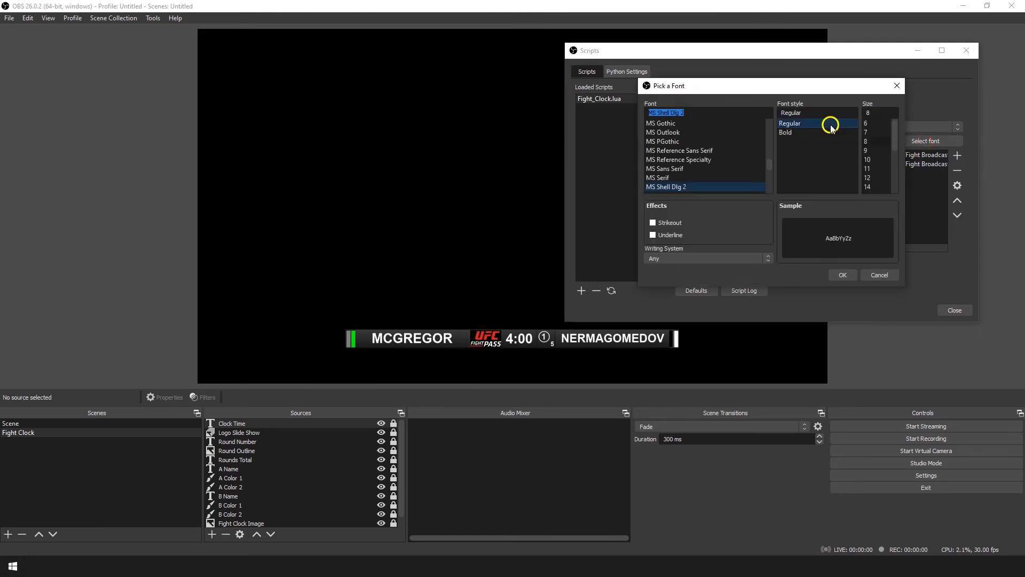
left_click(769, 155)
left_click_drag(770, 155, 766, 136)
left_click(673, 178)
left_click_drag(895, 131, 885, 188)
left_click(876, 187)
left_click(843, 274)
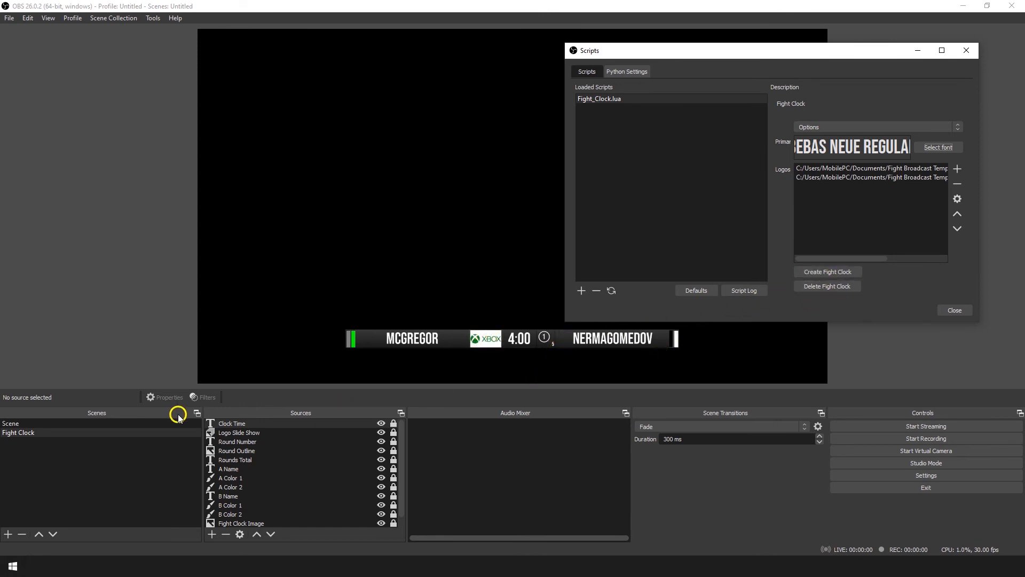
Step: Add the existing Fight Clock scene as a visible source in the scene named Scene
left_click(87, 433)
left_click(84, 423)
left_click(470, 182)
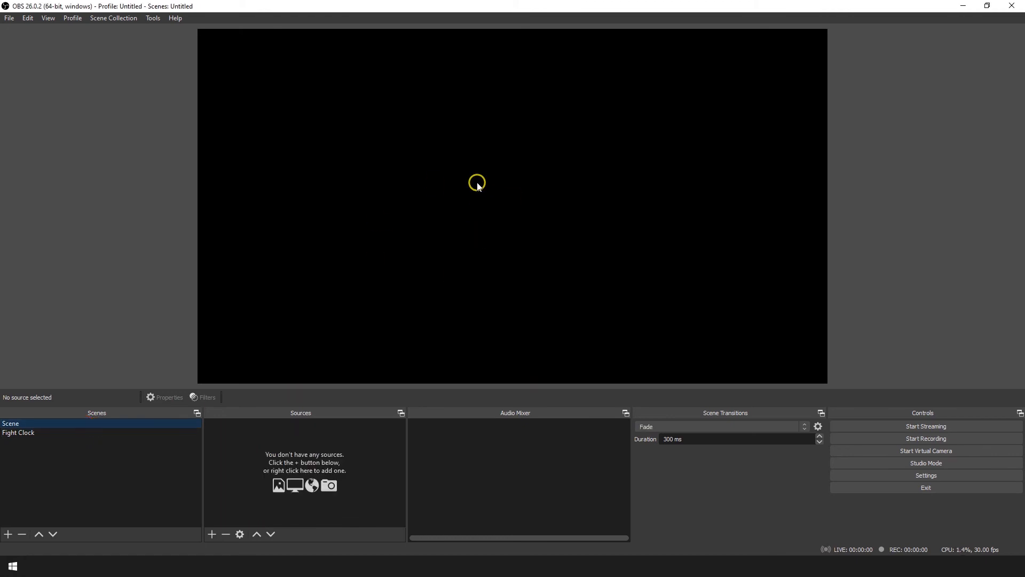
left_click(211, 534)
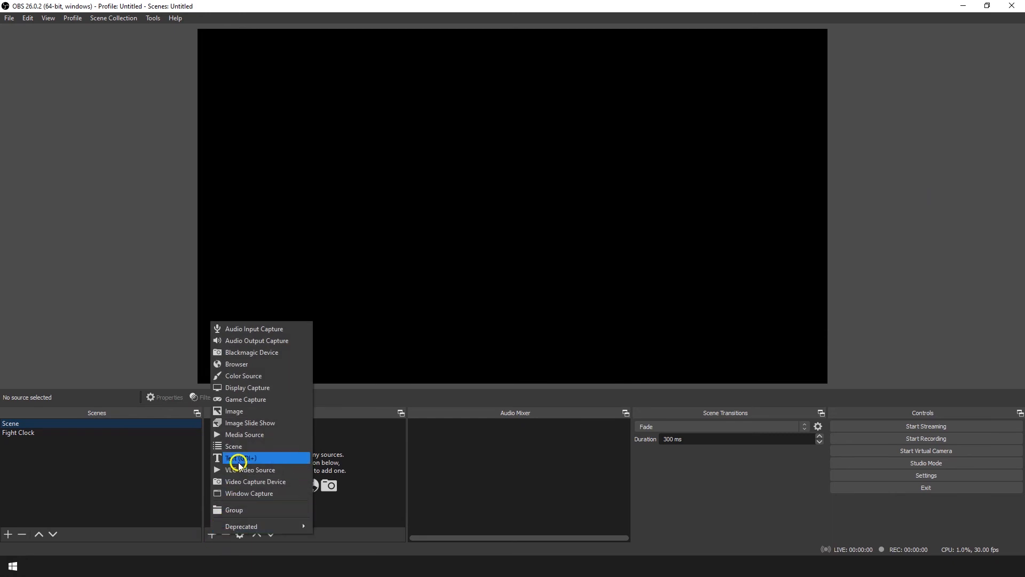
left_click(239, 447)
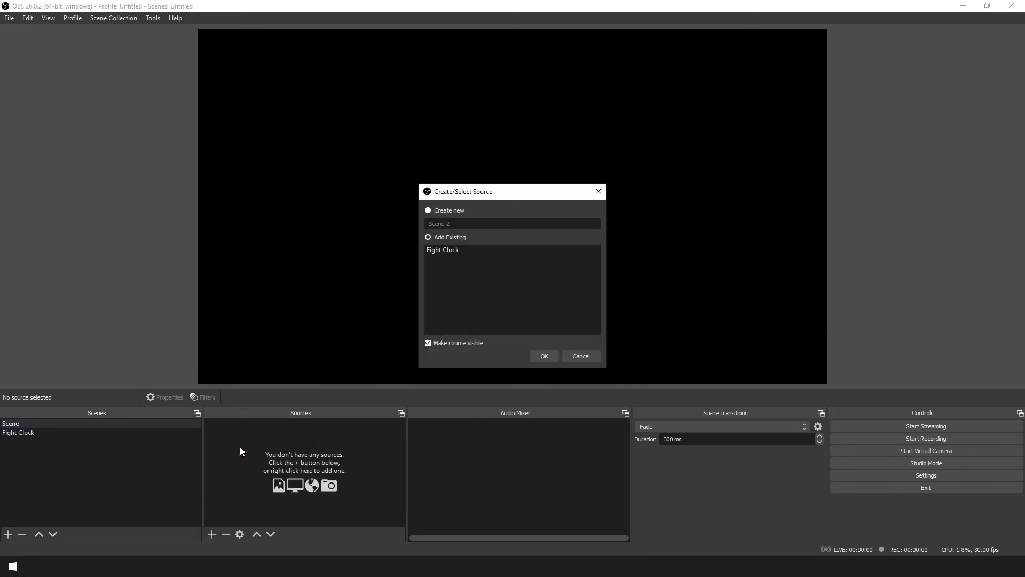
left_click(450, 251)
left_click(539, 356)
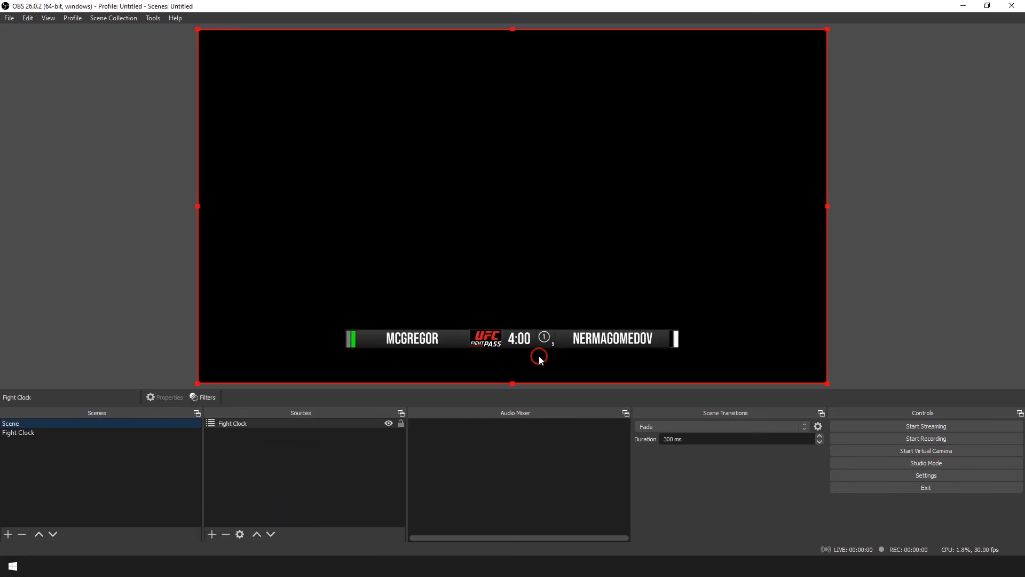
left_click(872, 279)
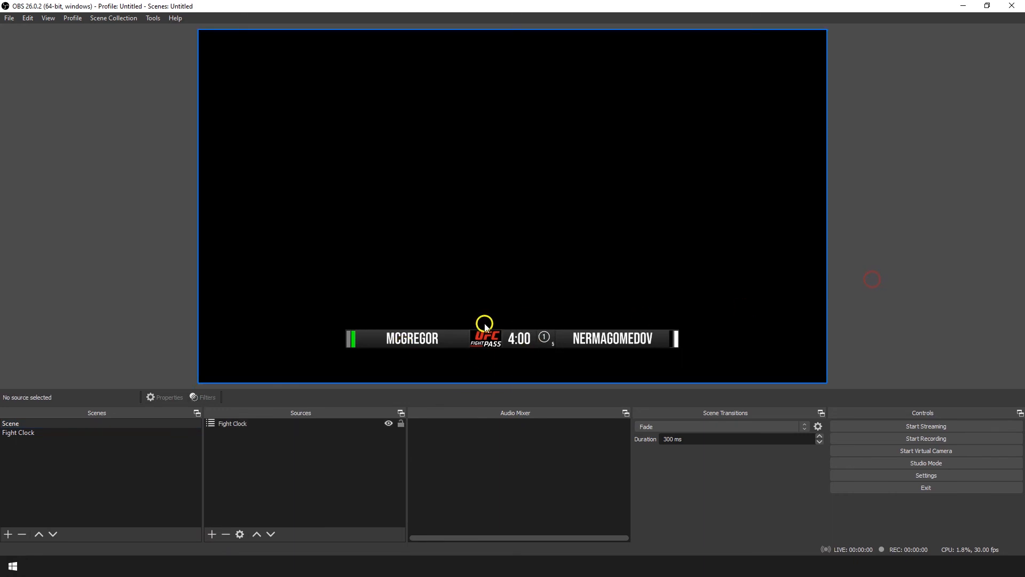
Step: Assign clock hotkeys / and Num *, minutes = -, seconds ] [, total rounds ' ;, rounds Num +/-, fighter A Home/End, fighter B Page Up/Page Down
left_click(903, 475)
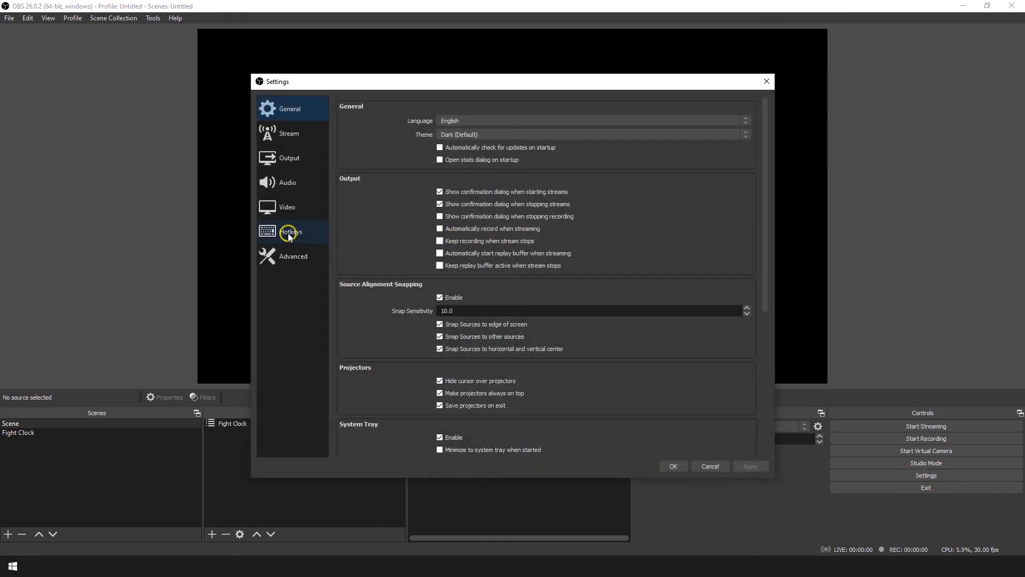
left_click(289, 235)
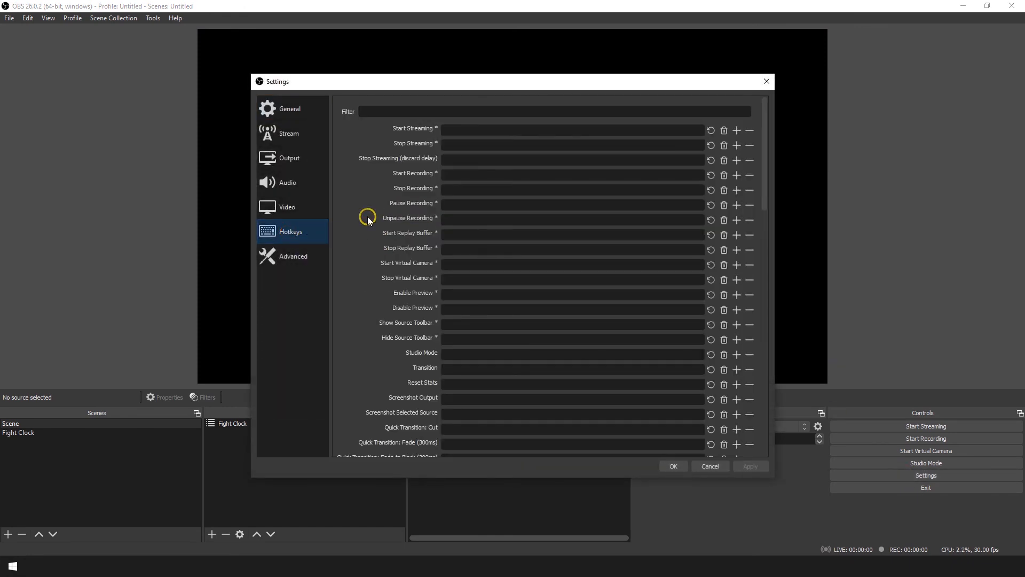
scroll(362, 220, "down", 20)
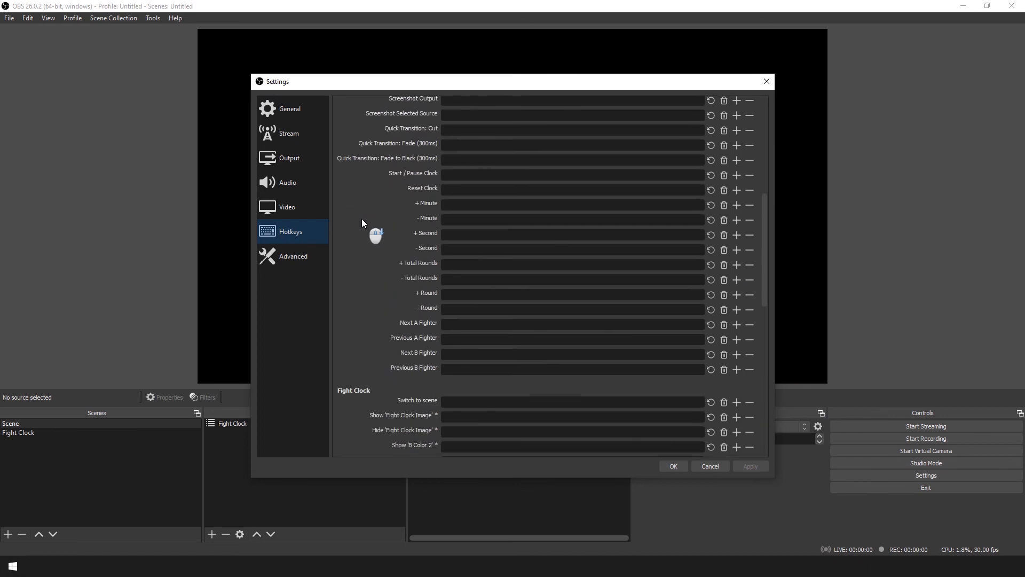
scroll(361, 219, "up", 20)
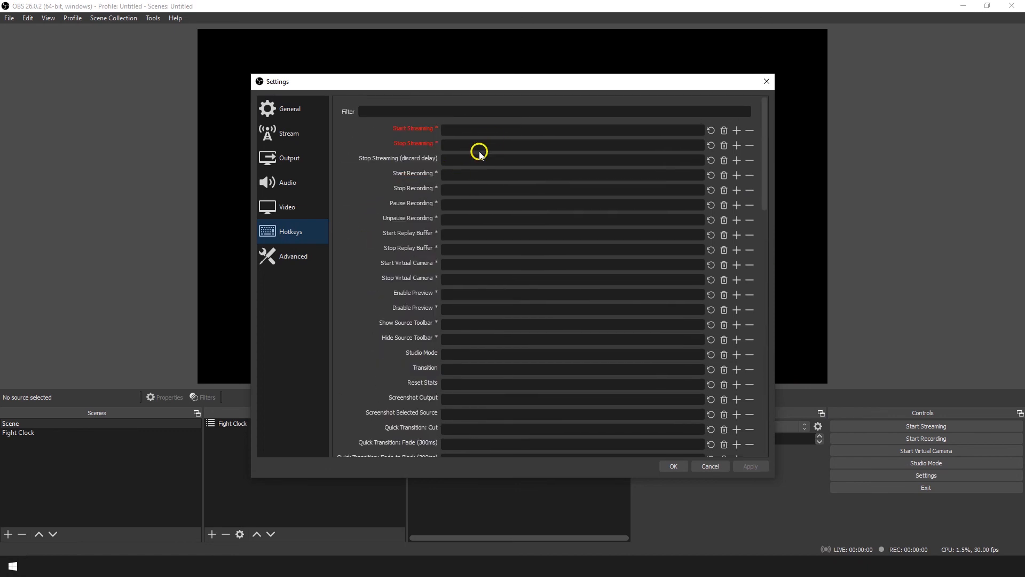
scroll(480, 221, "down", 8)
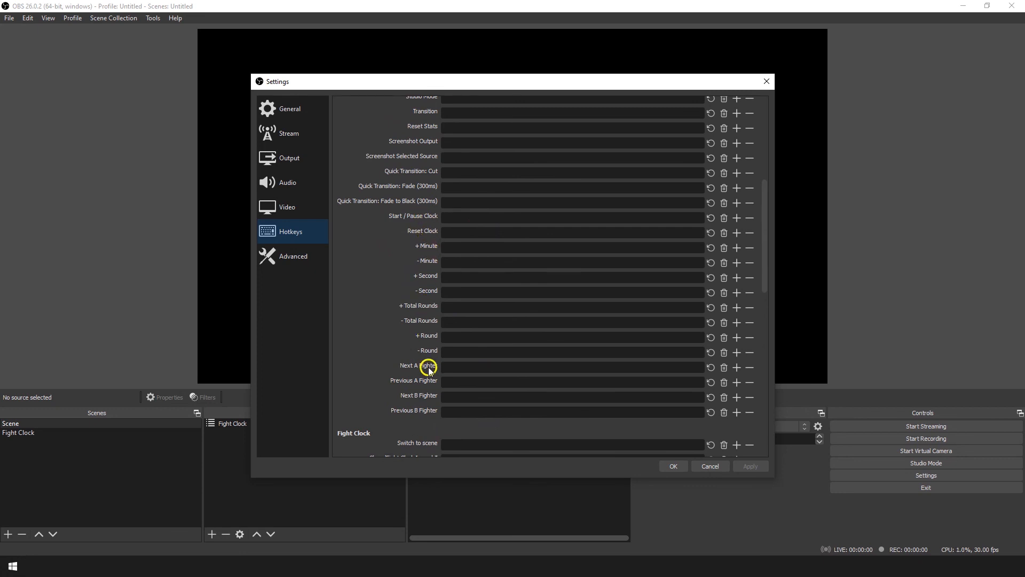
left_click(460, 216)
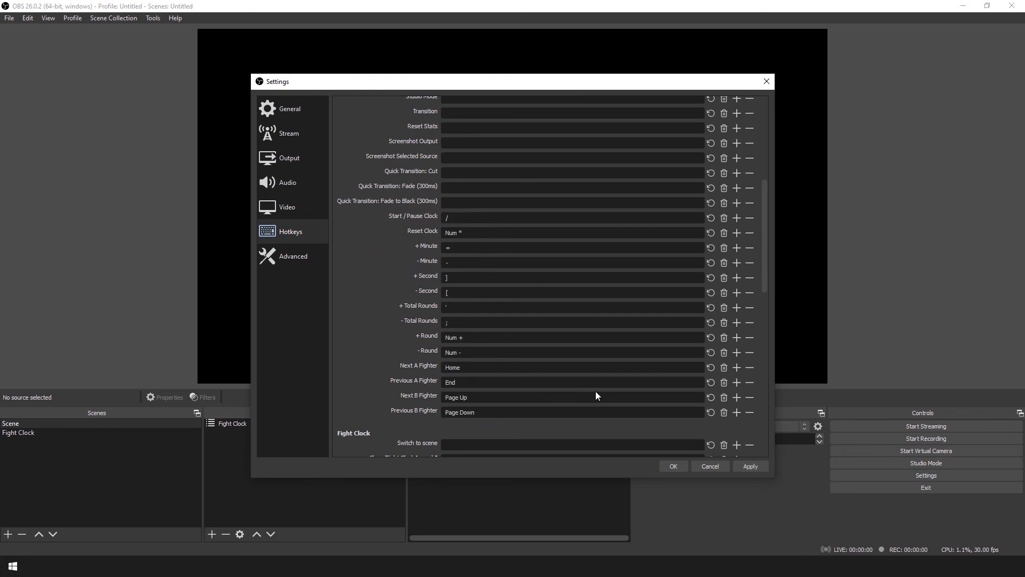
left_click(676, 467)
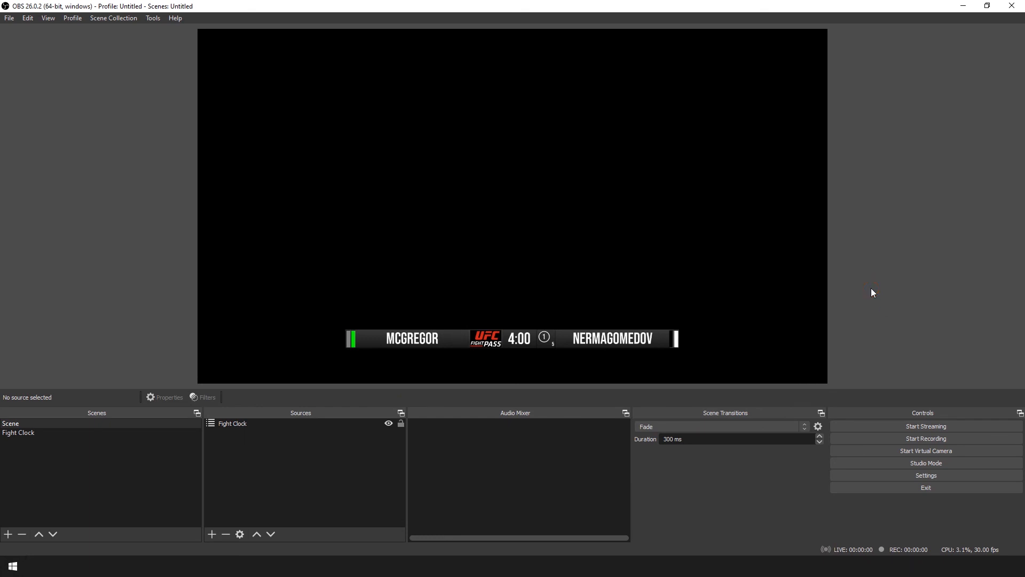
Step: Test the hotkeys by cycling both fighters, ending with MCGREGOR on each side, and by running and resetting the clock to 4:00
key("Page_Down")
key("Page_Down")
key("Page_Down")
key("Page_Up")
key("Page_Up")
key("Home")
key("Home")
key("Home")
key("Home")
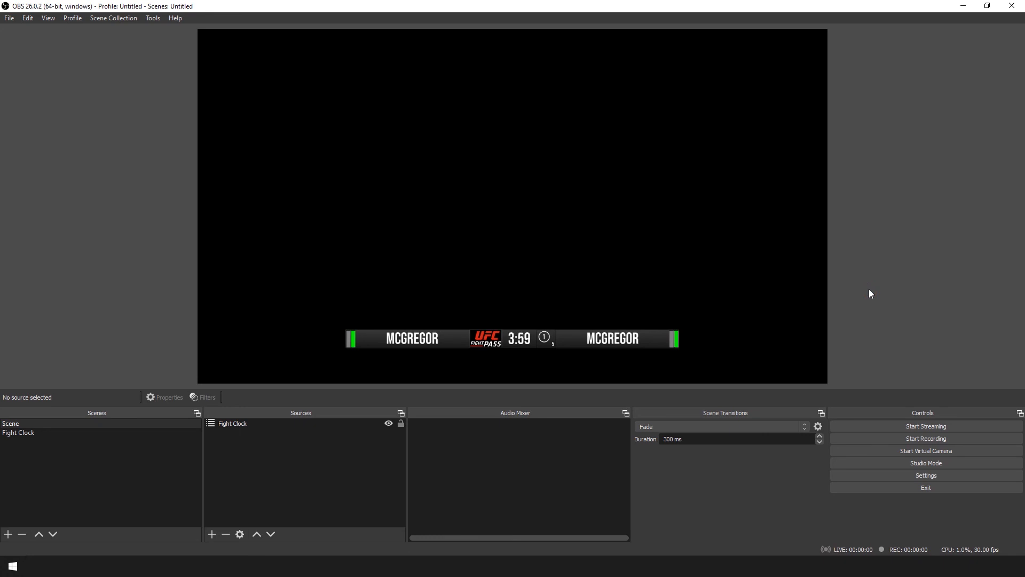
key("End")
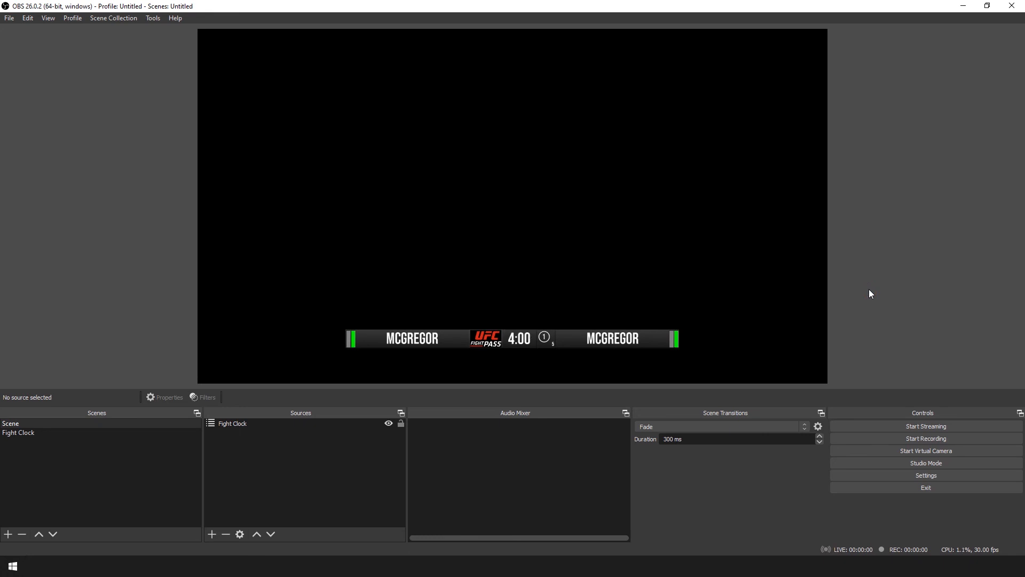